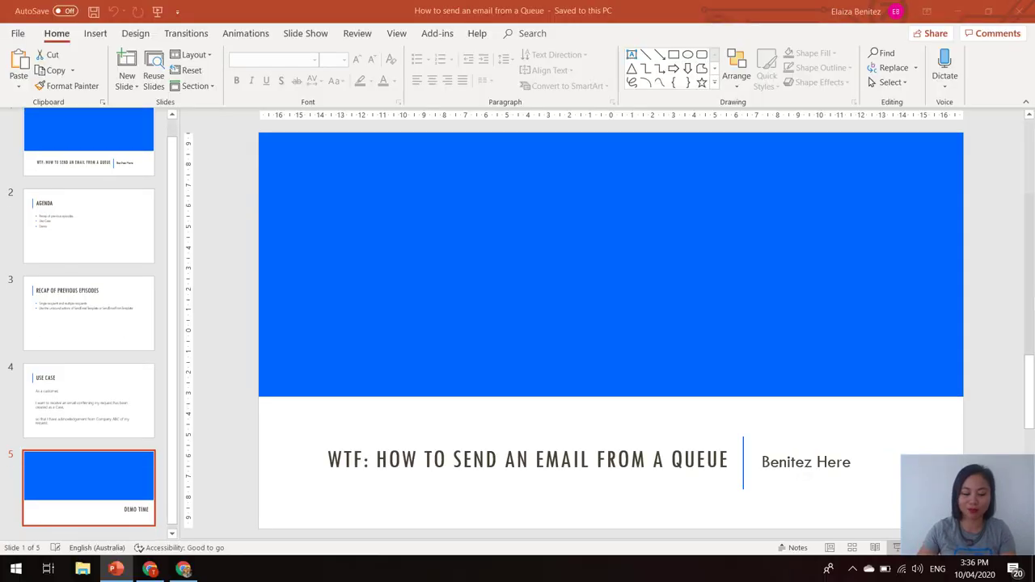
Bring up the Microsoft 365 admin center and list its shared mailboxes, including the existing one
{"action": "left_click", "coordinate": [149, 570]}
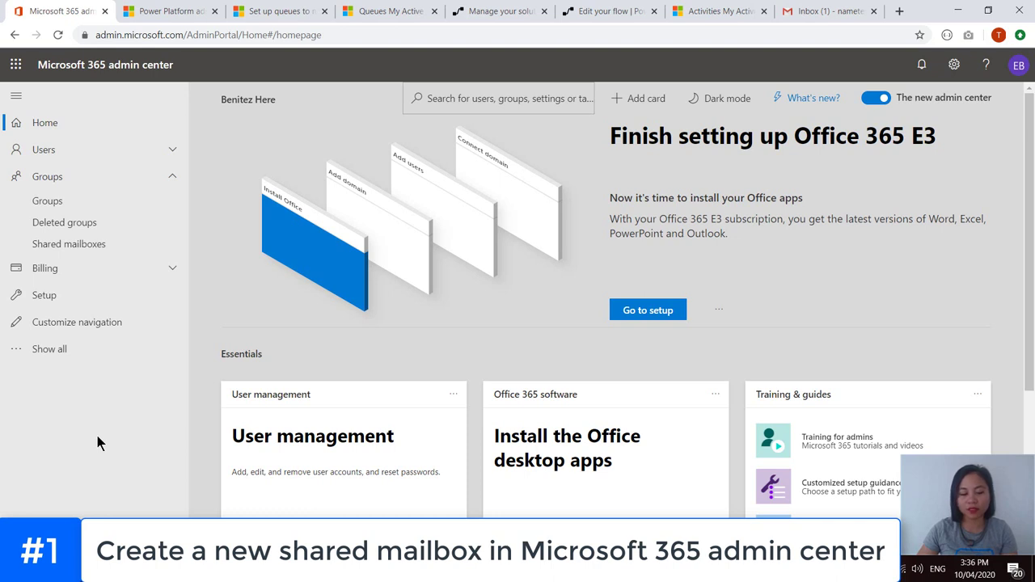
{"action": "left_click", "coordinate": [58, 246]}
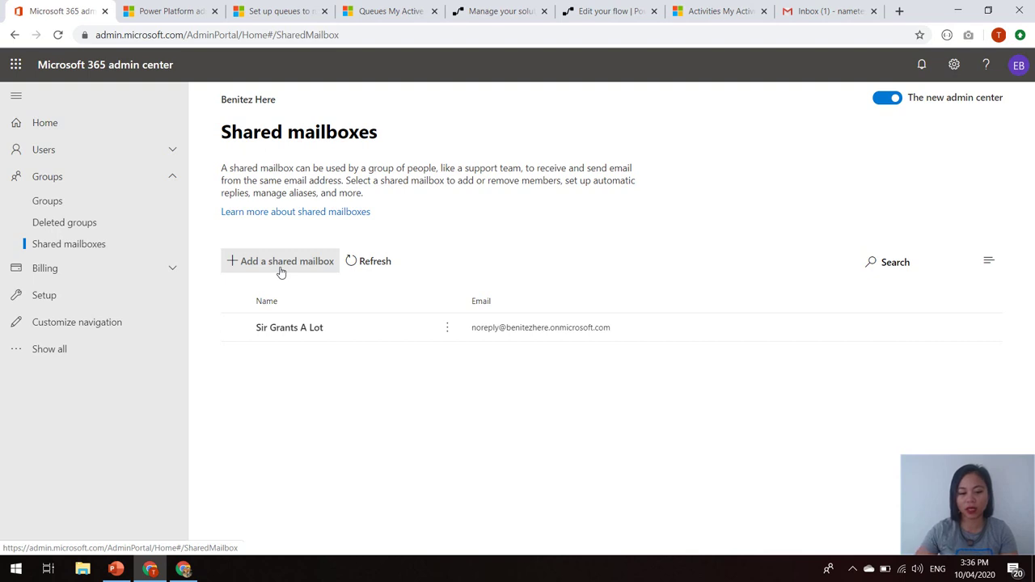
Open the Benitez Here DEV environment's settings and expand the Email category
{"action": "left_click", "coordinate": [166, 12]}
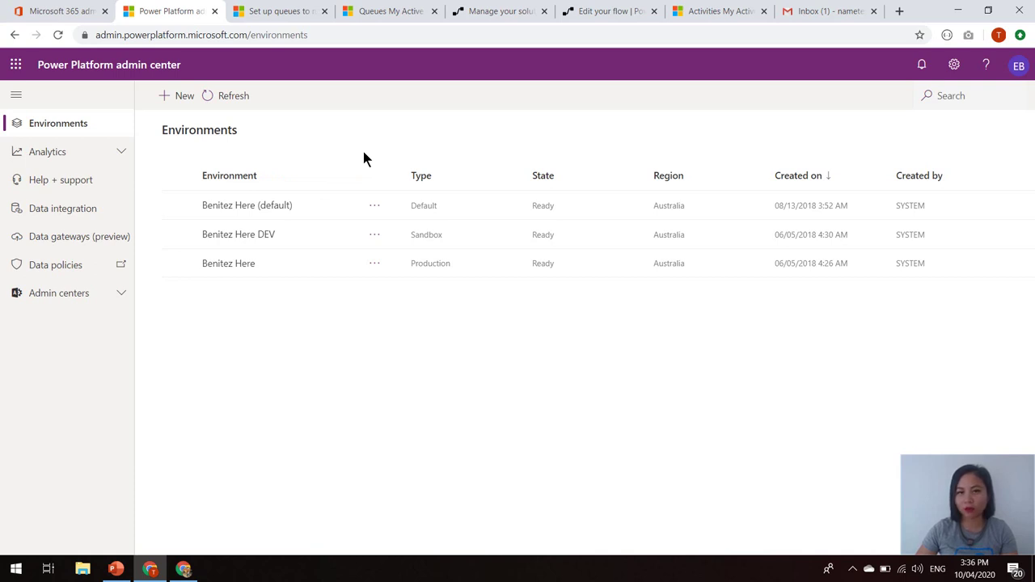
{"action": "left_click", "coordinate": [375, 234]}
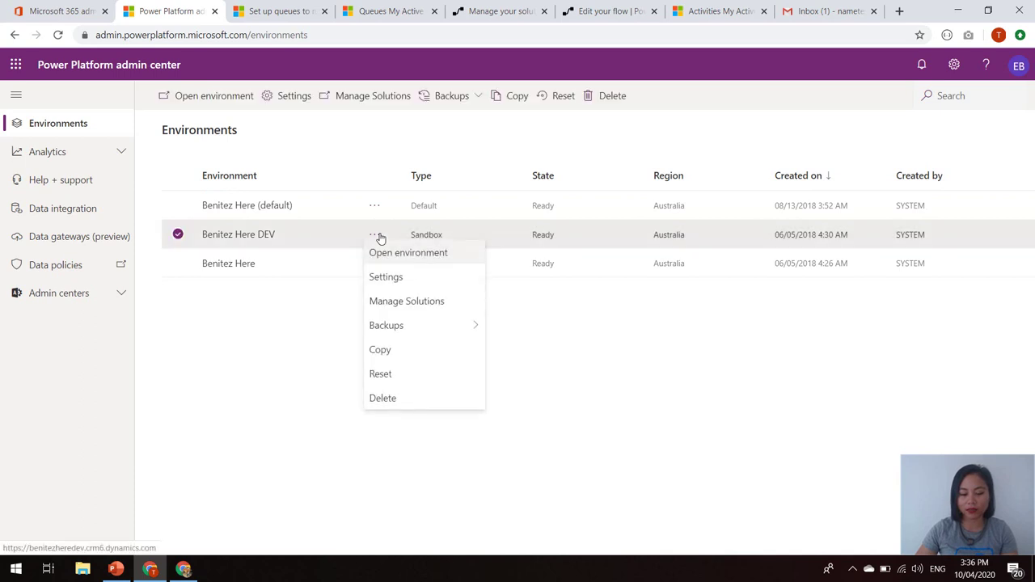
{"action": "left_click", "coordinate": [388, 278]}
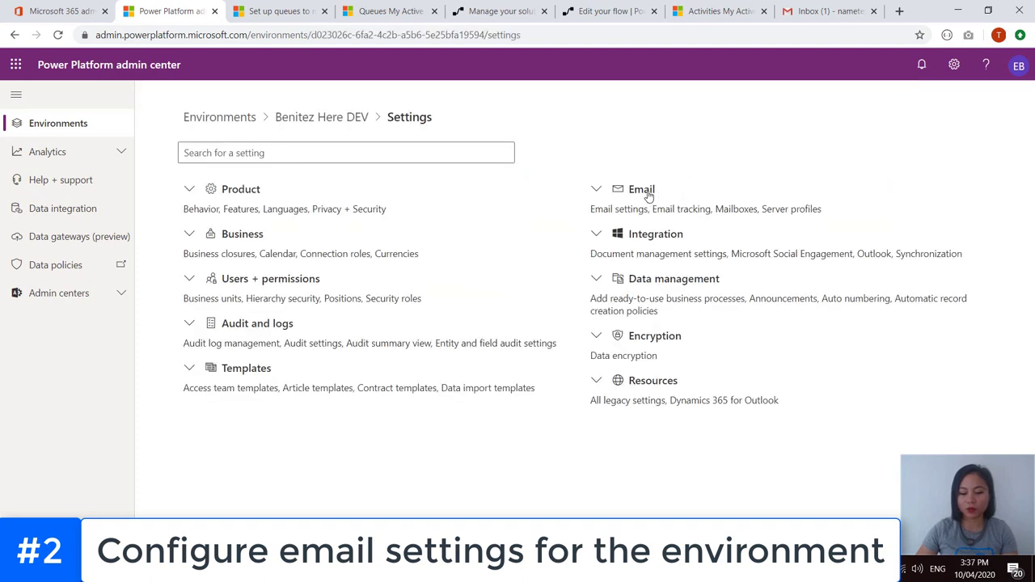
{"action": "left_click", "coordinate": [644, 192]}
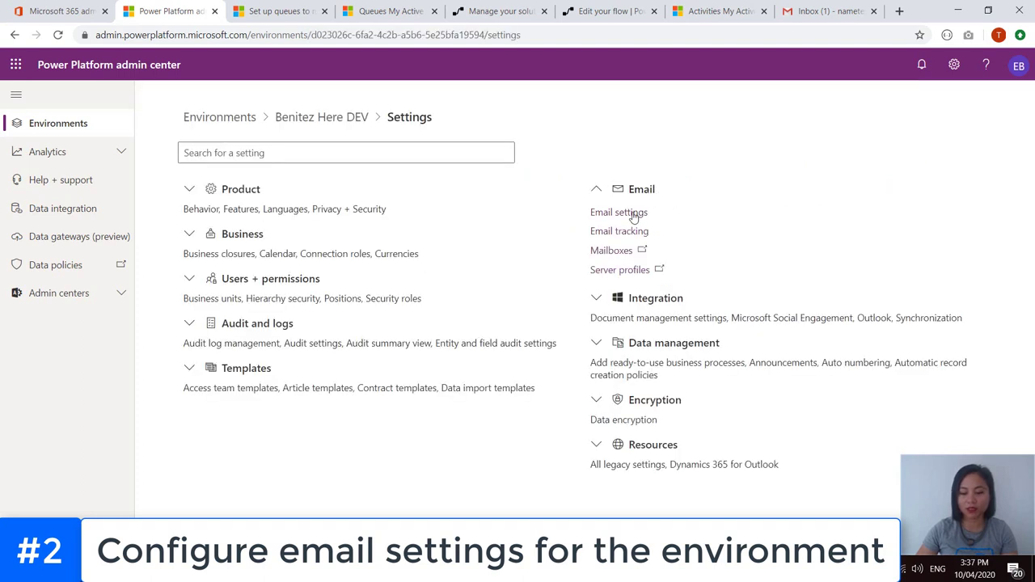
In Email settings, set Outgoing Email to Server-Side Synchronization or Email Router
{"action": "left_click", "coordinate": [630, 214]}
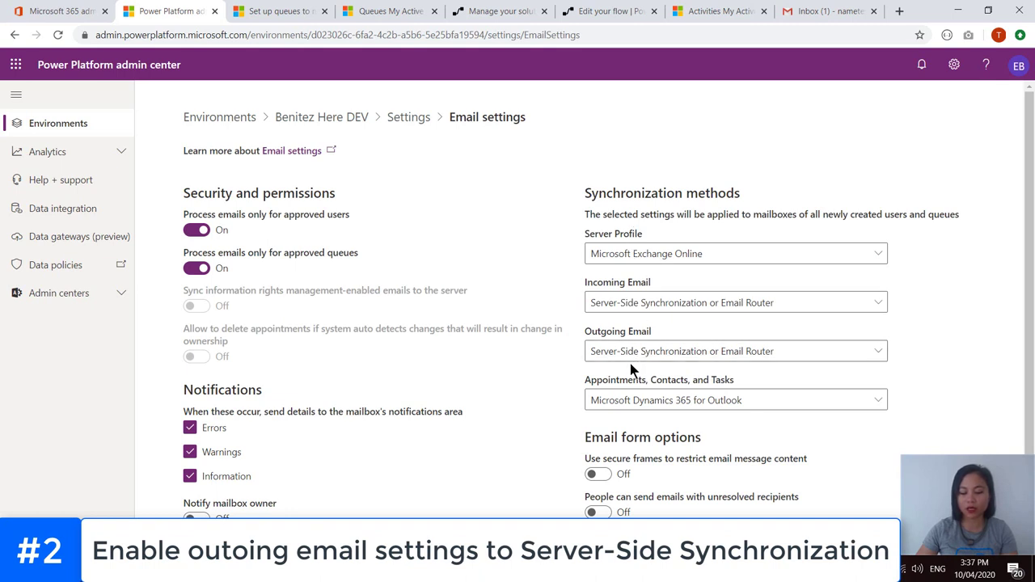
{"action": "left_click", "coordinate": [877, 354]}
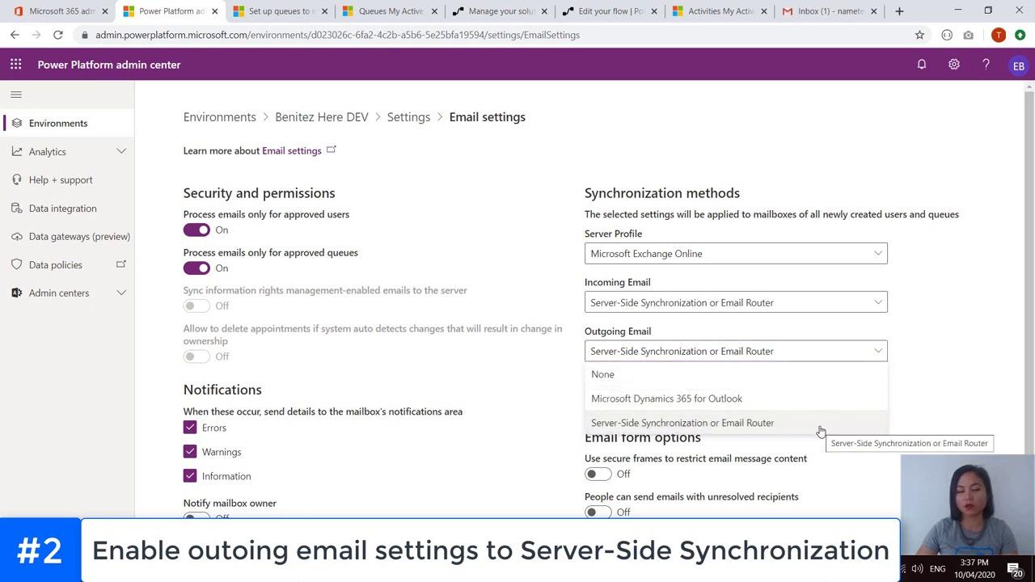
{"action": "left_click", "coordinate": [956, 371]}
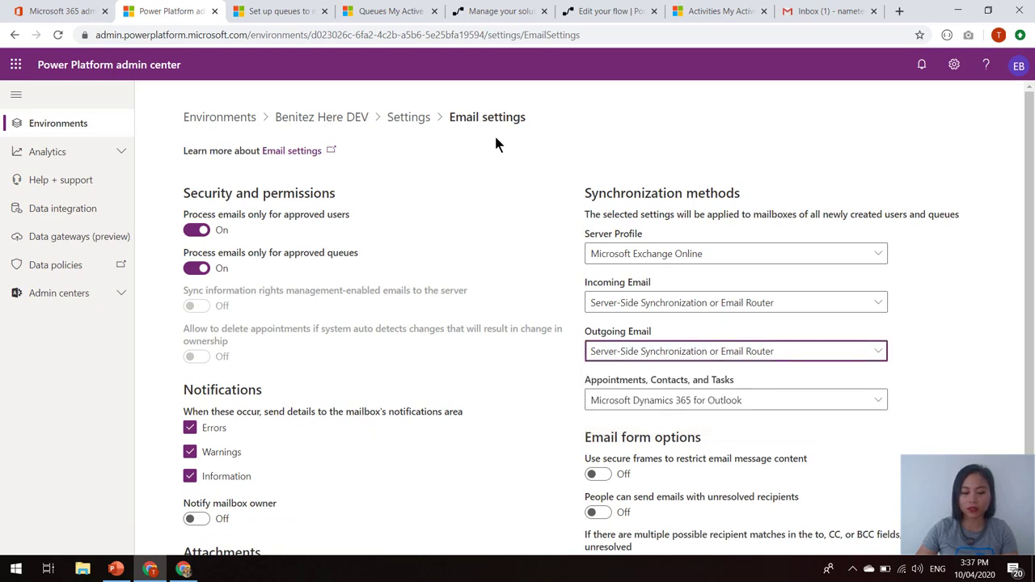
Show the 'Create and manage queues' Docs article, briefly checking the queue-email blog post
{"action": "left_click", "coordinate": [250, 12]}
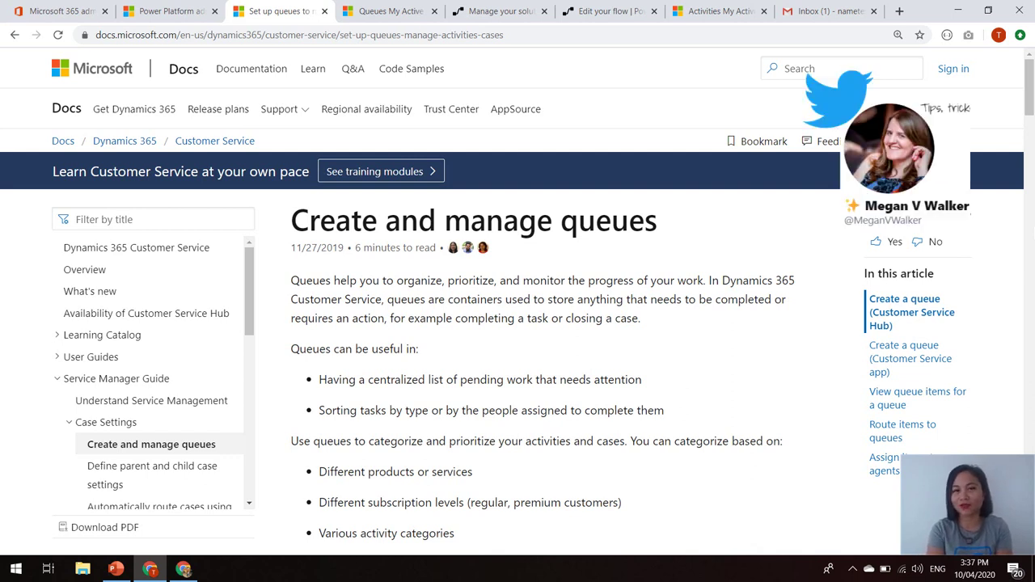
{"action": "key", "text": "alt+Tab"}
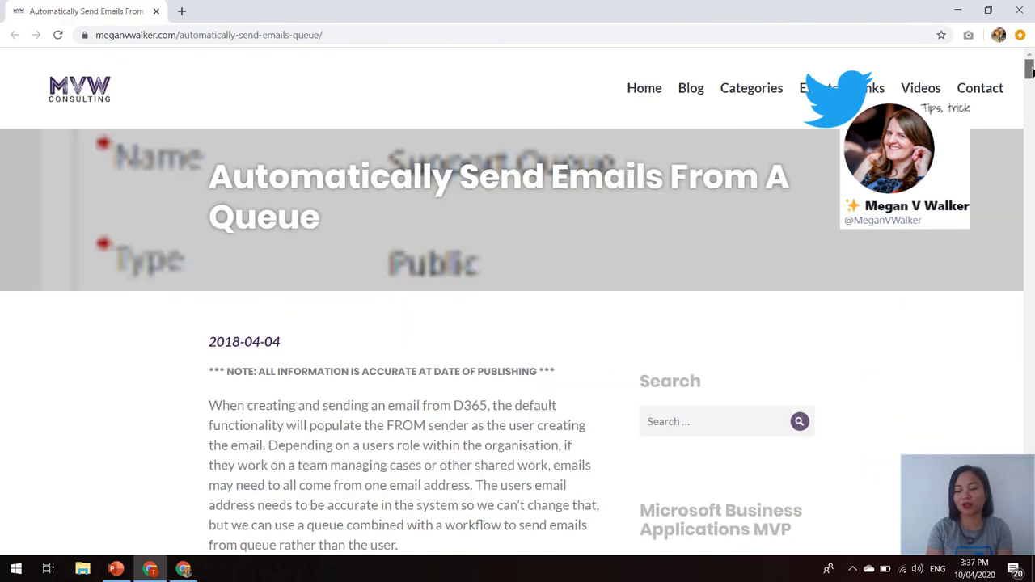
{"action": "left_click_drag", "start_coordinate": [1031, 71], "coordinate": [1032, 98]}
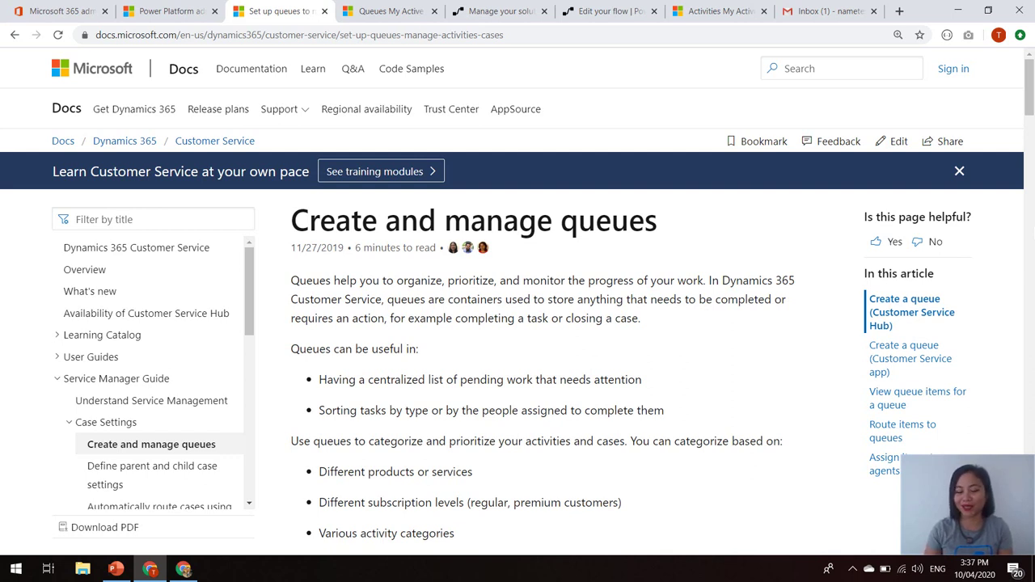
Go from the DEV environment's email settings to Business > Queues, listing the No Reply queue
{"action": "left_click", "coordinate": [152, 16]}
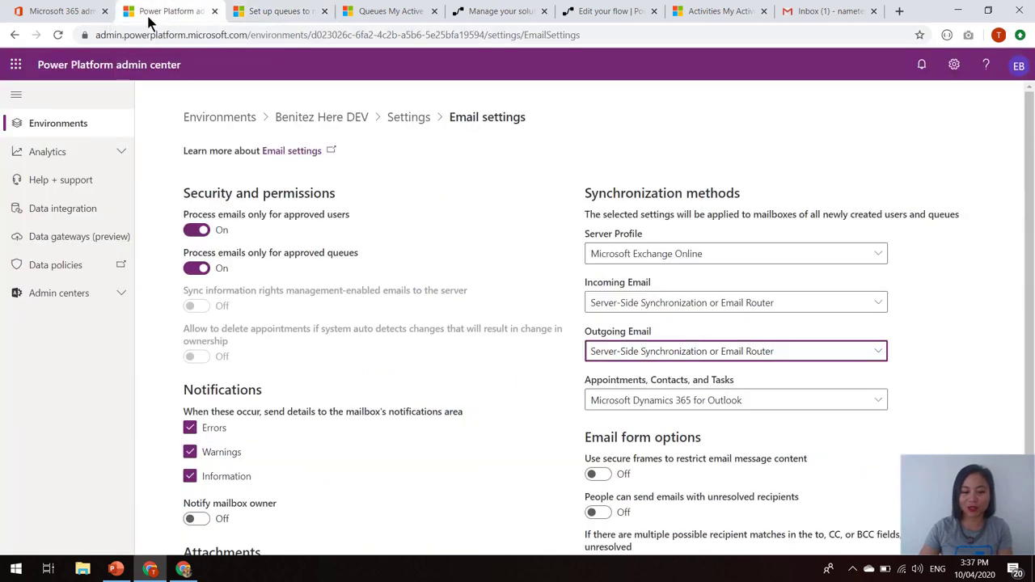
{"action": "left_click", "coordinate": [404, 118]}
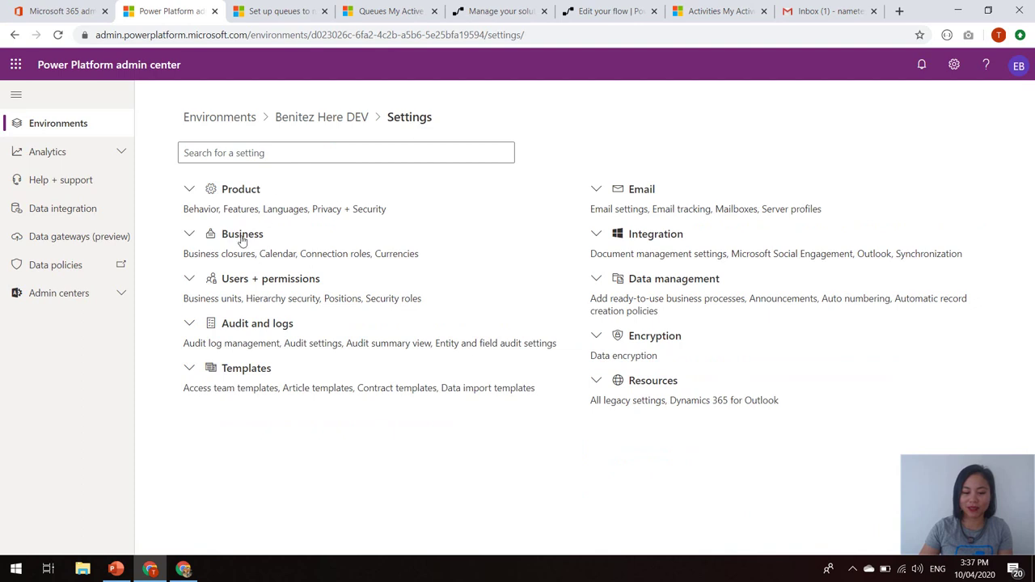
{"action": "left_click", "coordinate": [242, 236]}
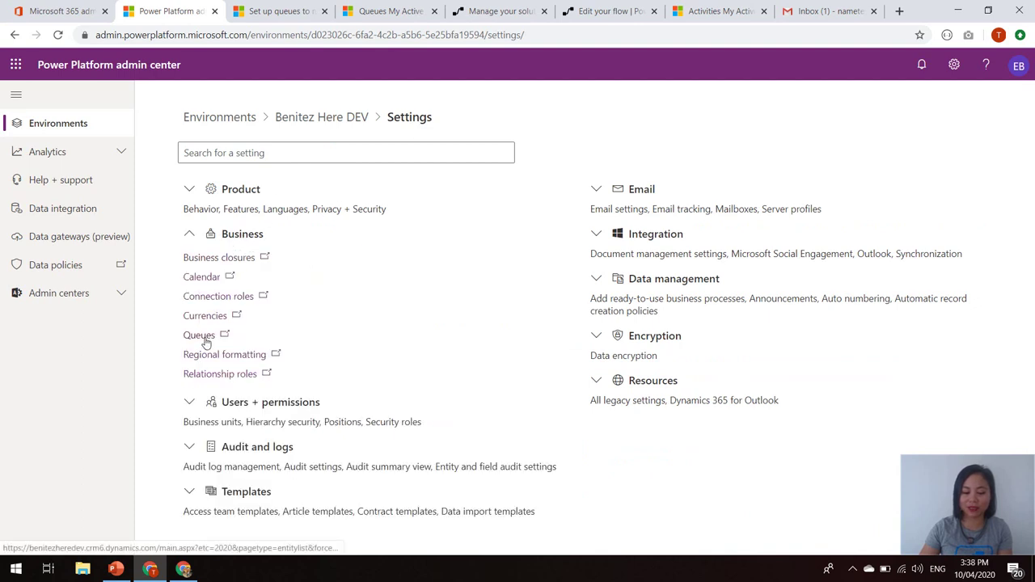
{"action": "left_click", "coordinate": [408, 16]}
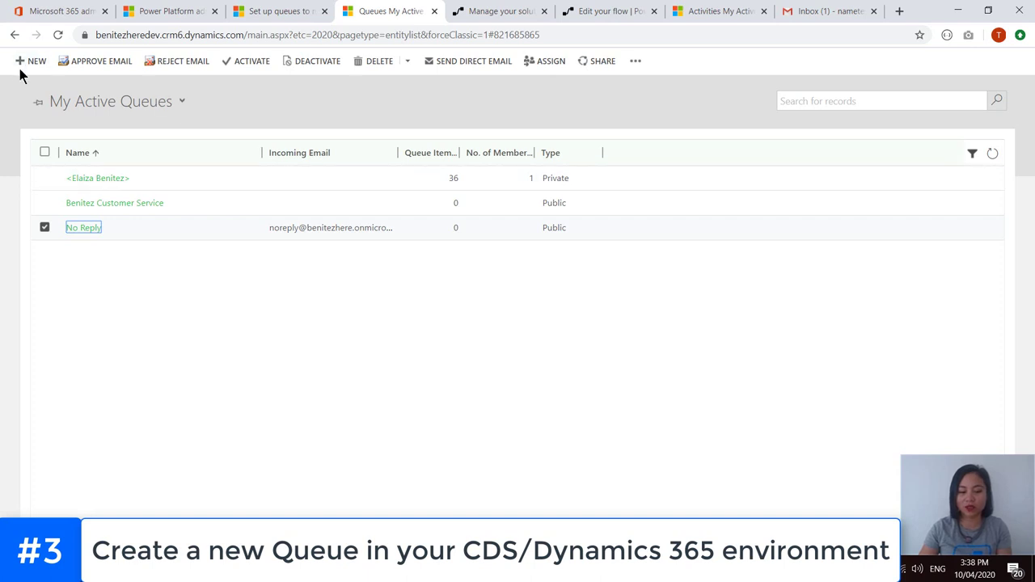
Open the No Reply row from My Active Queues in a maximized record window
{"action": "double_click", "coordinate": [132, 227]}
{"action": "left_click", "coordinate": [812, 24]}
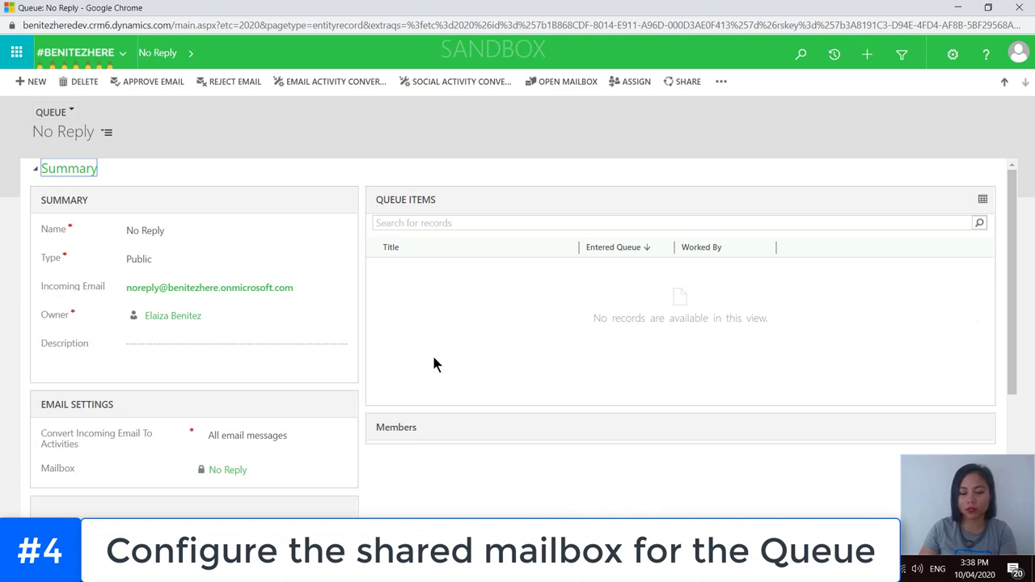
Open the No Reply queue's mailbox record full-screen to review its Exchange Online outgoing status
{"action": "left_click", "coordinate": [550, 85]}
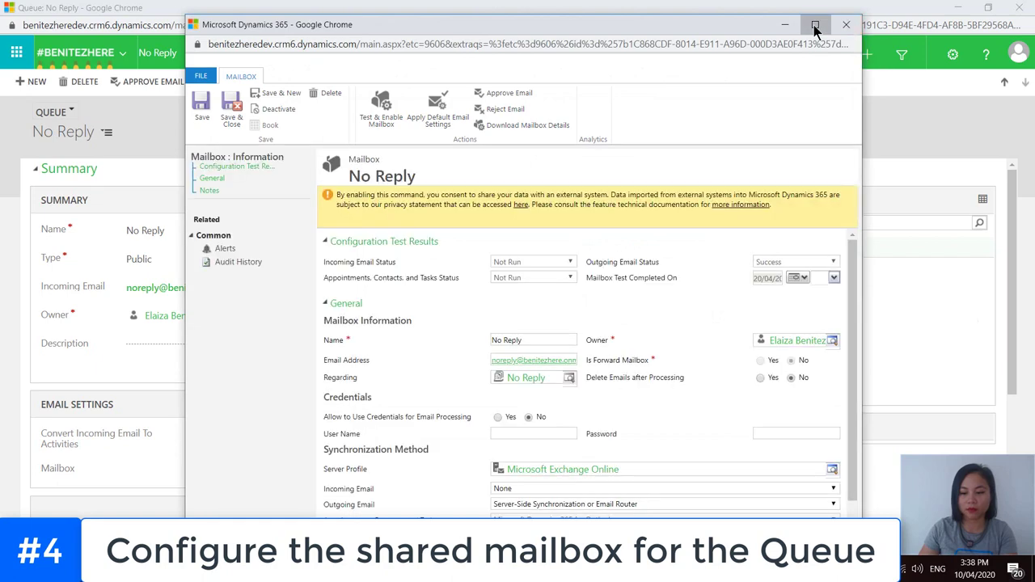
{"action": "left_click", "coordinate": [815, 24]}
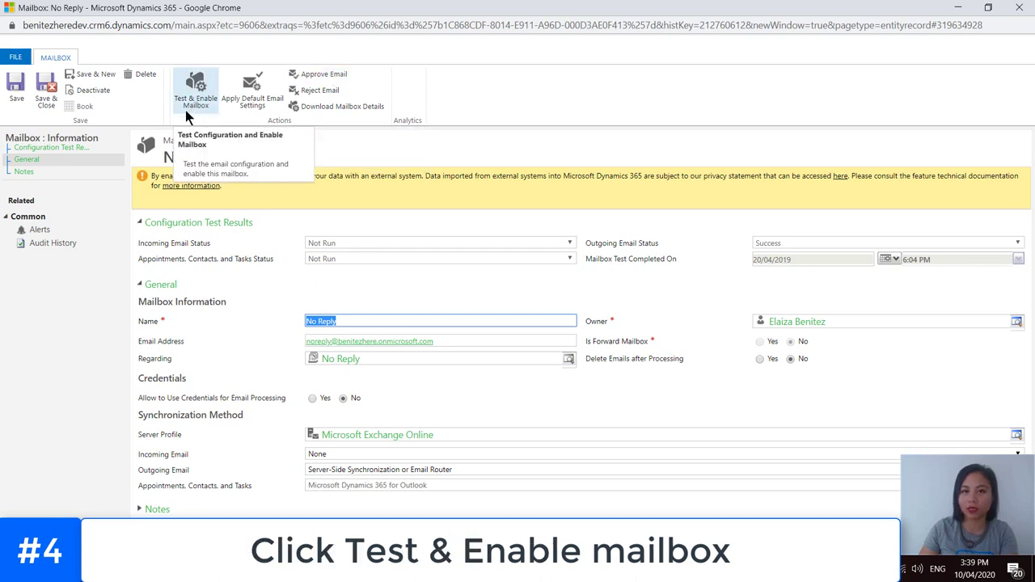
Close the mailbox and queue windows, then open Email > Mailboxes from the environment settings
{"action": "left_click", "coordinate": [1021, 12]}
{"action": "left_click", "coordinate": [1019, 7]}
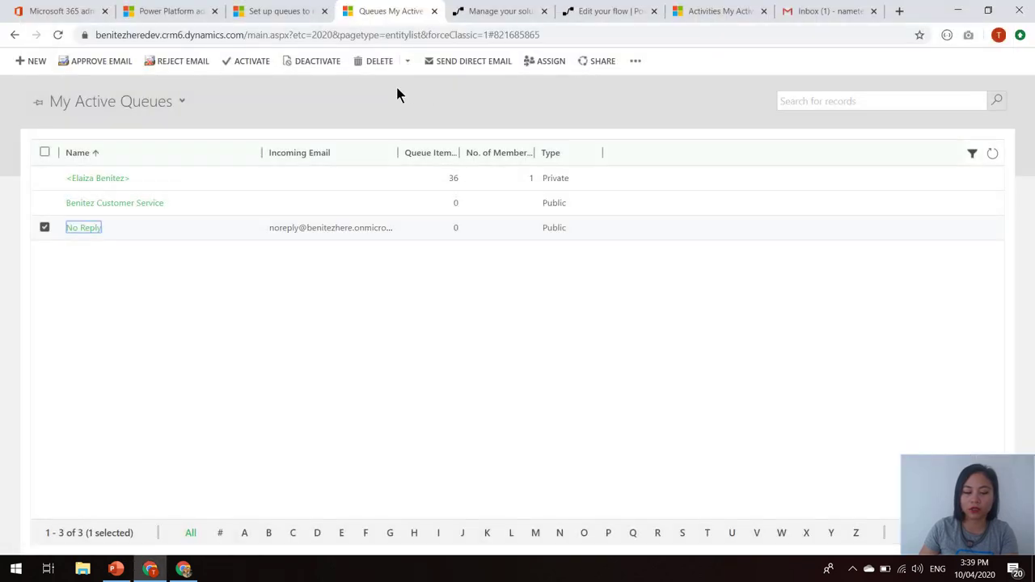
{"action": "left_click", "coordinate": [180, 16]}
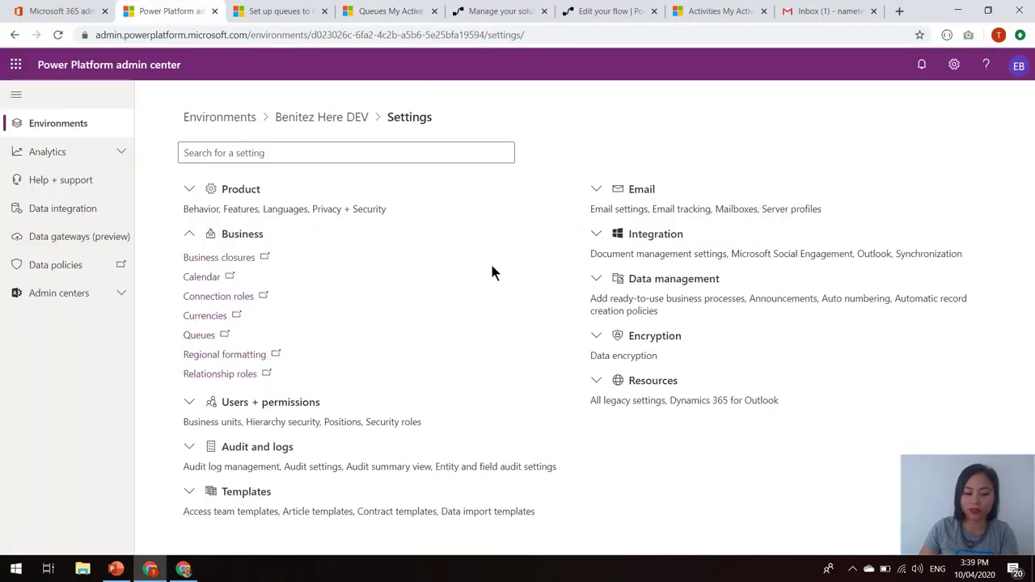
{"action": "left_click", "coordinate": [641, 189]}
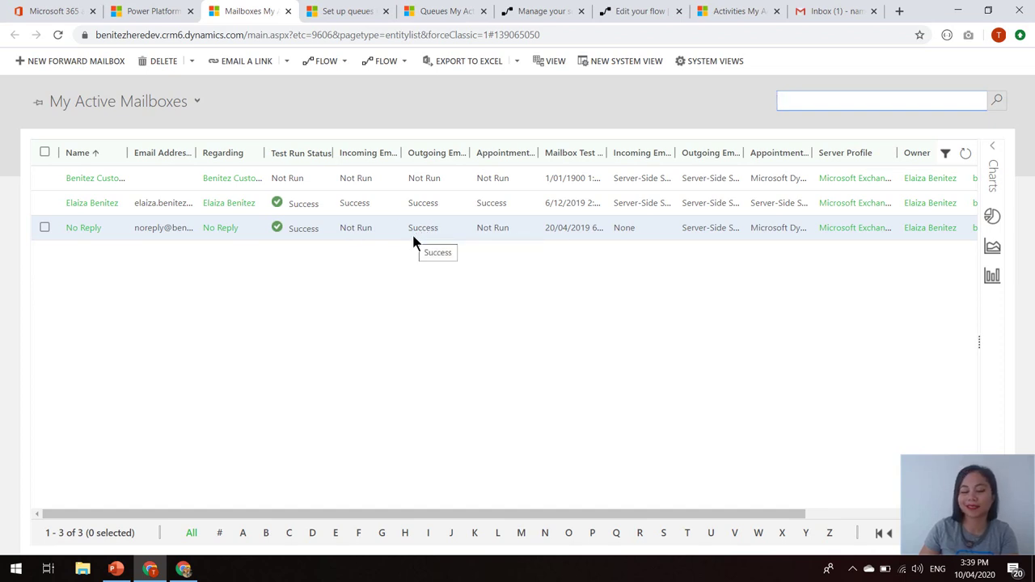
{"action": "left_click", "coordinate": [554, 284]}
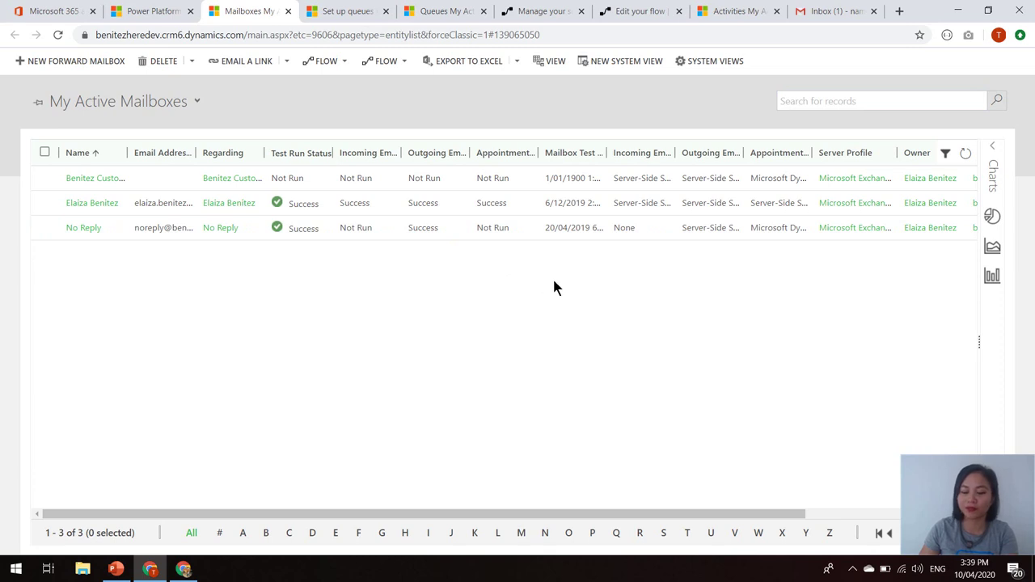
Start a new email activity from the My Activities list
{"action": "left_click", "coordinate": [709, 13]}
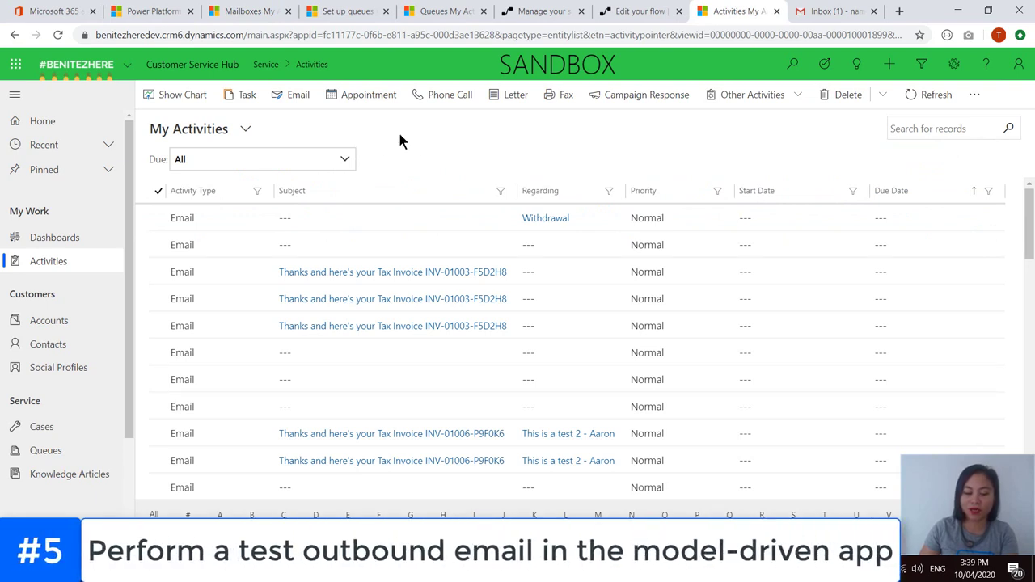
{"action": "left_click", "coordinate": [299, 96]}
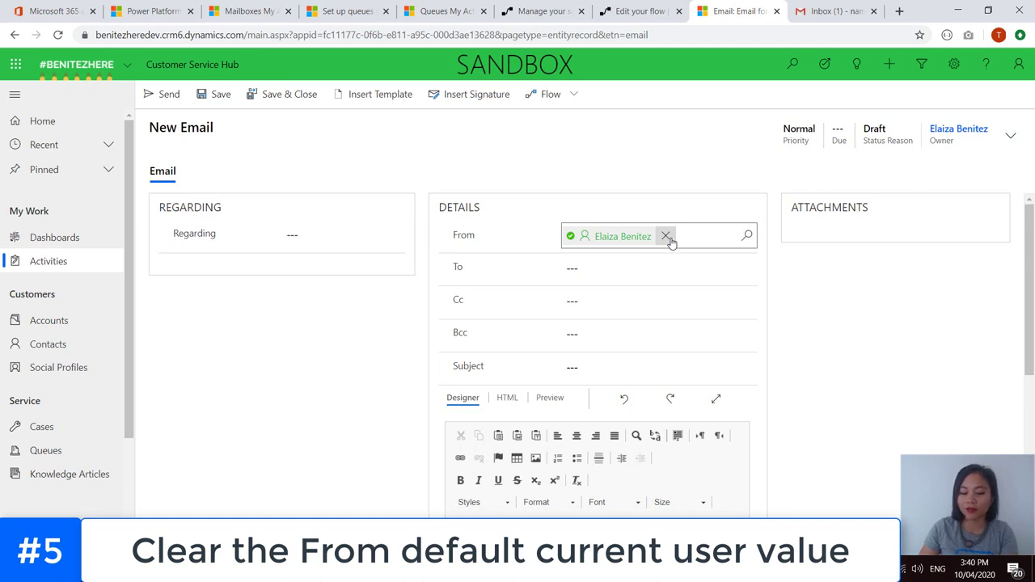
Replace the email's From value with the No Reply queue, then return to the flow editor
{"action": "left_click", "coordinate": [666, 236]}
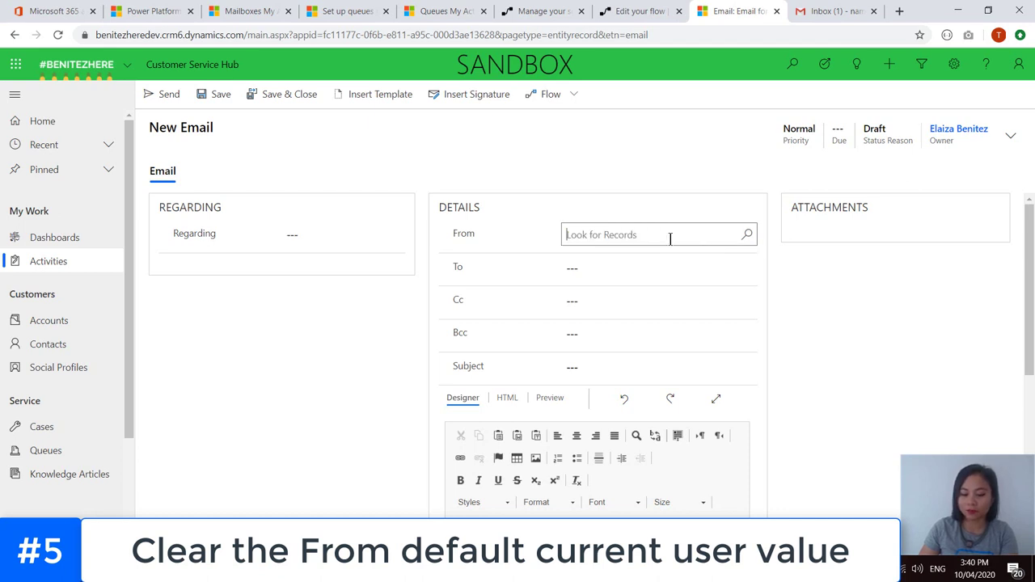
{"action": "left_click", "coordinate": [748, 236]}
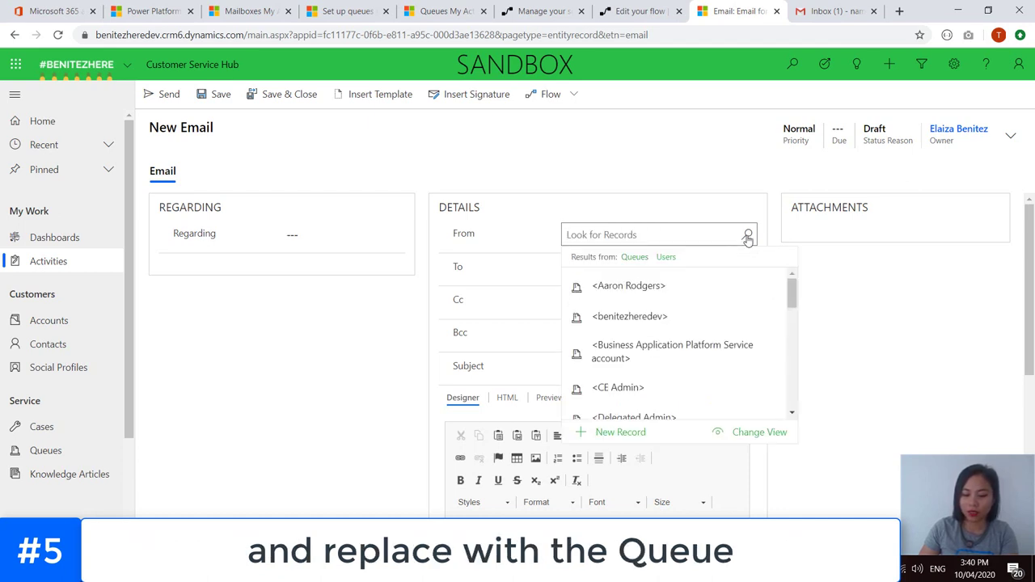
{"action": "left_click", "coordinate": [635, 259]}
{"action": "left_click_drag", "start_coordinate": [790, 291], "coordinate": [785, 350]}
{"action": "scroll", "coordinate": [702, 345], "scroll_direction": "down", "scroll_amount": 1}
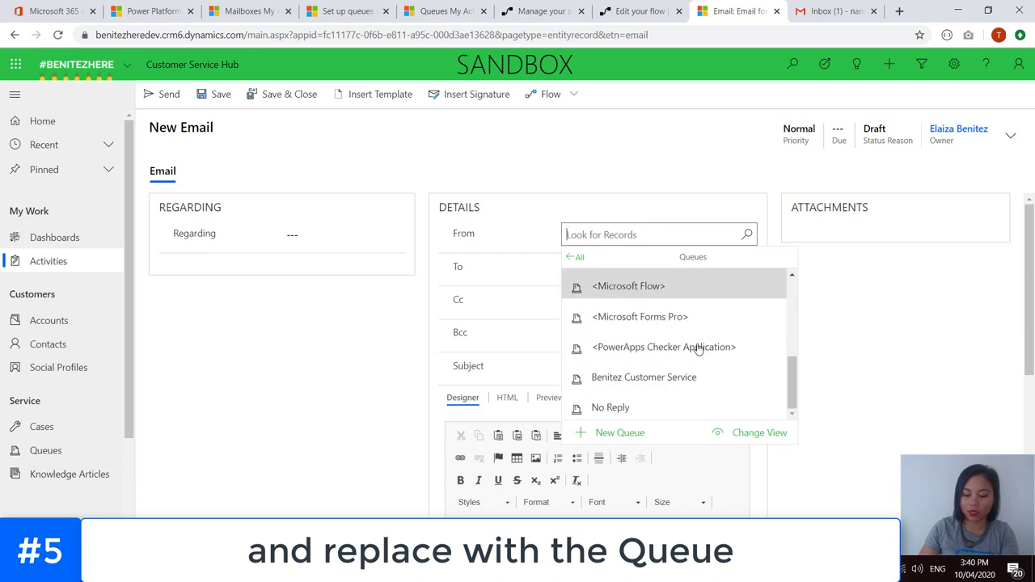
{"action": "left_click", "coordinate": [636, 409]}
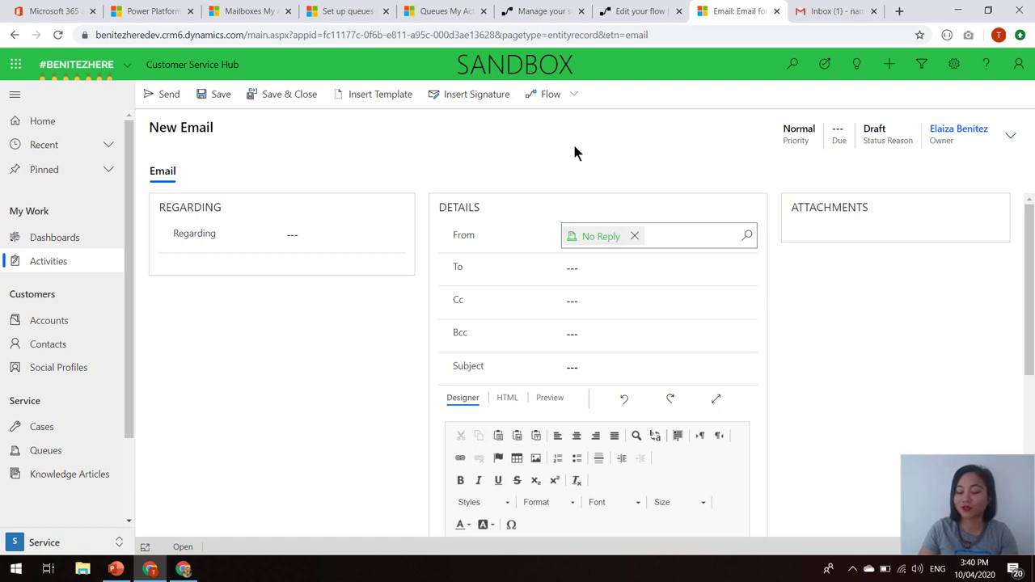
{"action": "left_click", "coordinate": [639, 19]}
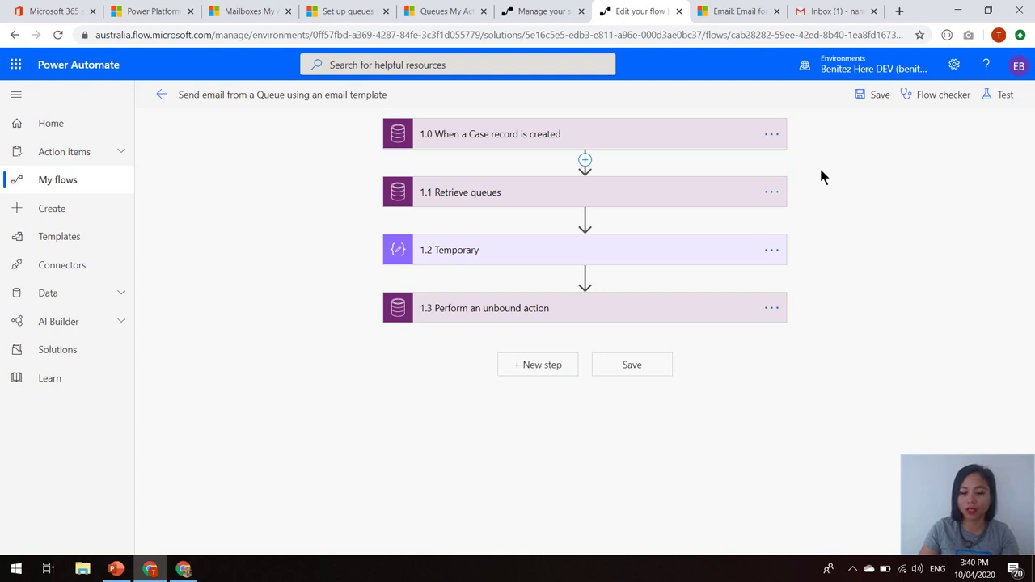
{"action": "left_click", "coordinate": [714, 144]}
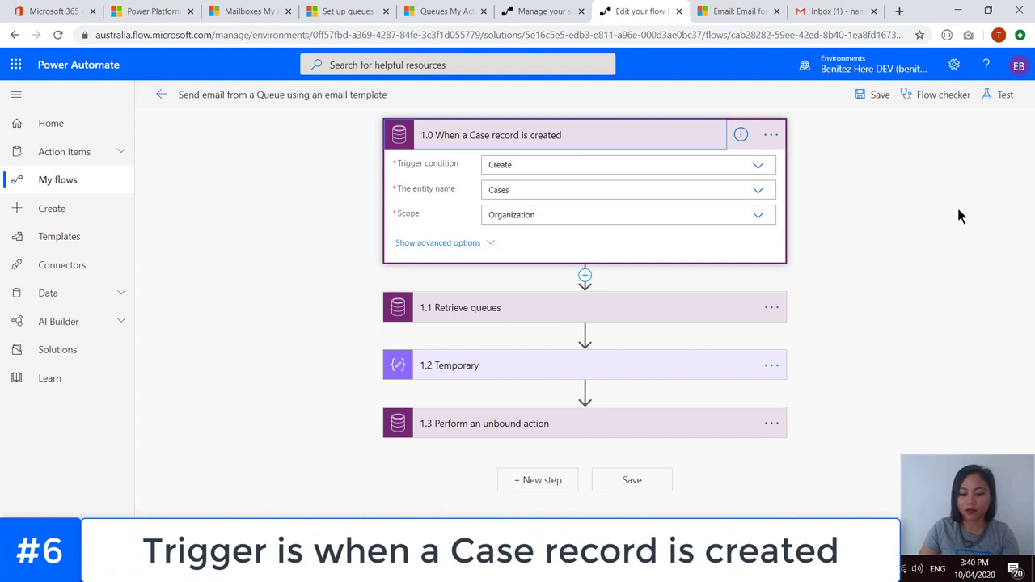
{"action": "left_click", "coordinate": [649, 138]}
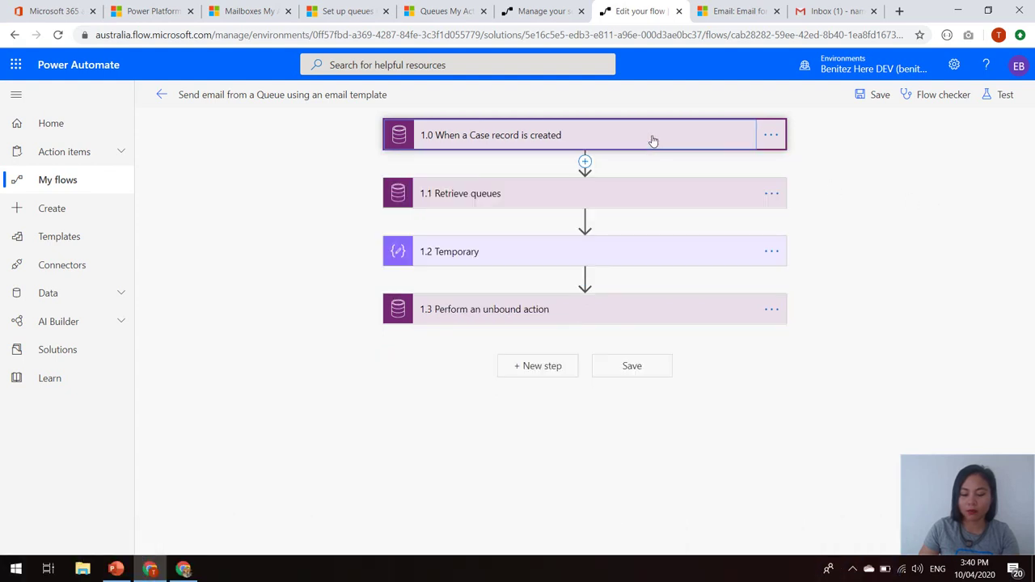
Expand the Retrieve queues step with advanced options: filter name eq 'No Reply', top count 1
{"action": "left_click", "coordinate": [603, 196]}
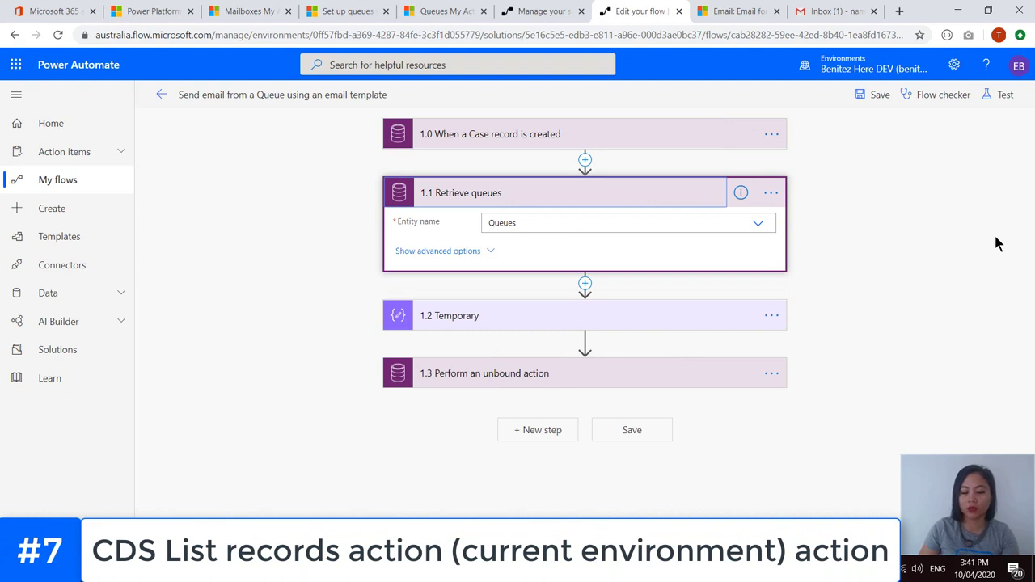
{"action": "left_click", "coordinate": [473, 252]}
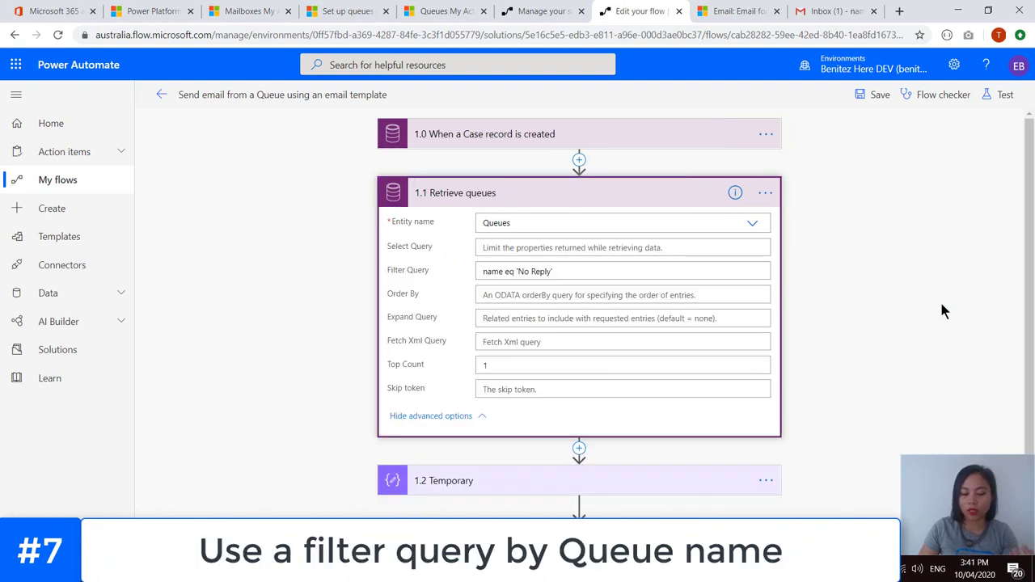
{"action": "scroll", "coordinate": [943, 310], "scroll_direction": "down", "scroll_amount": 1}
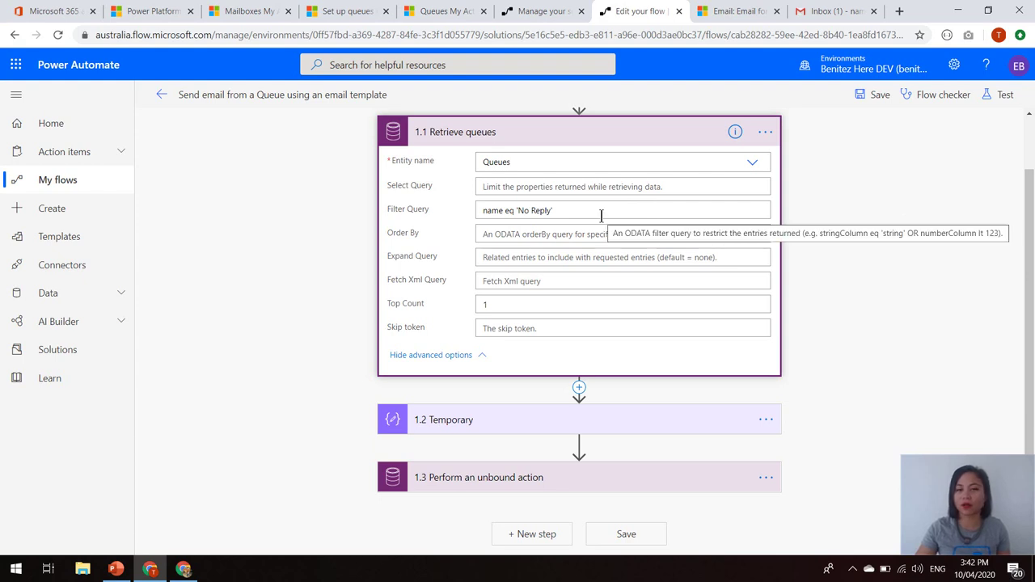
Collapse Retrieve queues, then briefly expand the Temporary step to check its input and collapse it
{"action": "left_click", "coordinate": [582, 132]}
{"action": "left_click", "coordinate": [505, 251]}
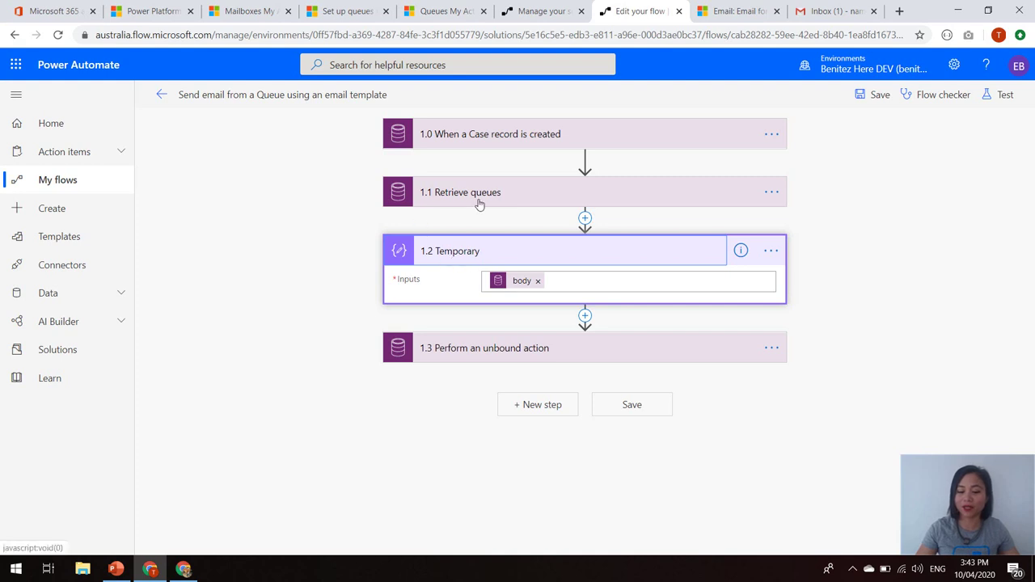
{"action": "left_click", "coordinate": [471, 253]}
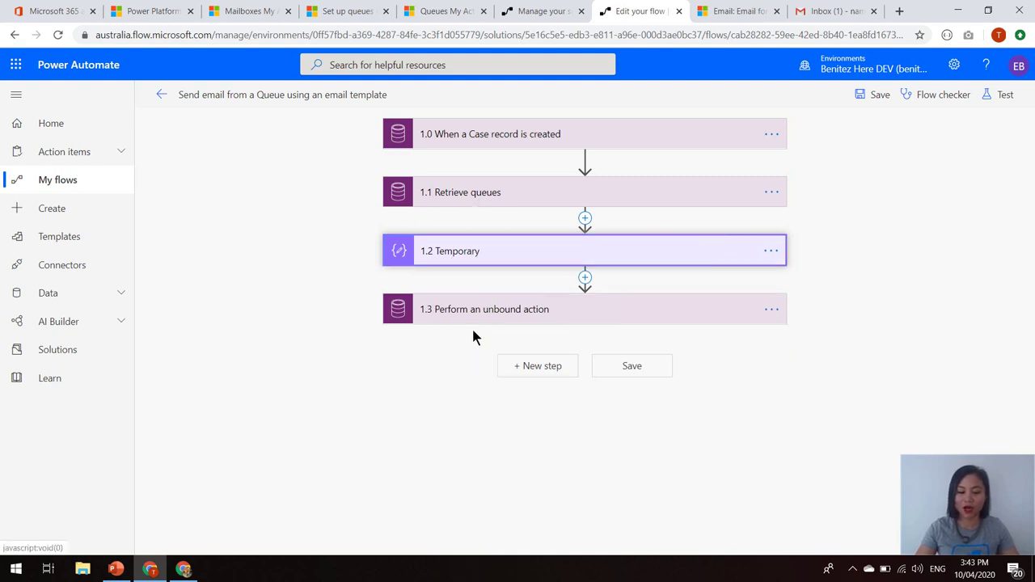
Expand the Perform an unbound action step to review its SendTemplate sender, recipient and template ID
{"action": "left_click", "coordinate": [489, 311]}
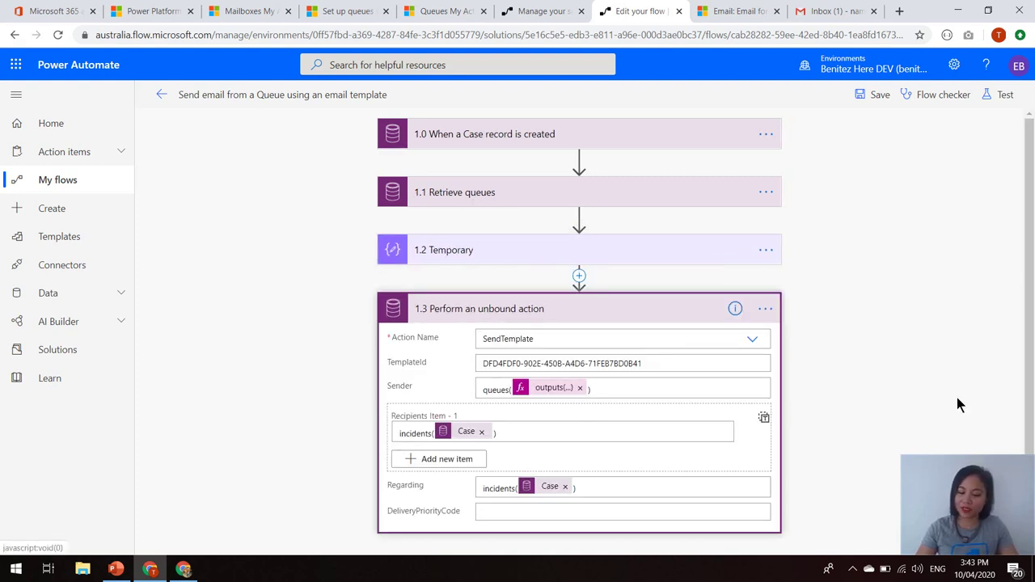
{"action": "scroll", "coordinate": [957, 405], "scroll_direction": "down", "scroll_amount": 1}
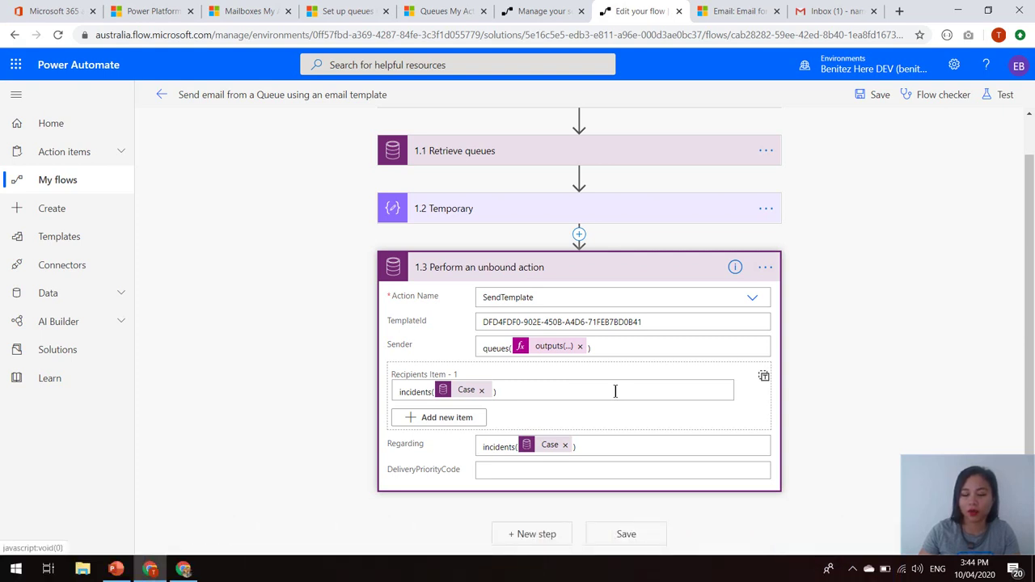
Go to the Cases list in Customer Service Hub, discarding the unsaved draft email
{"action": "left_click", "coordinate": [740, 11]}
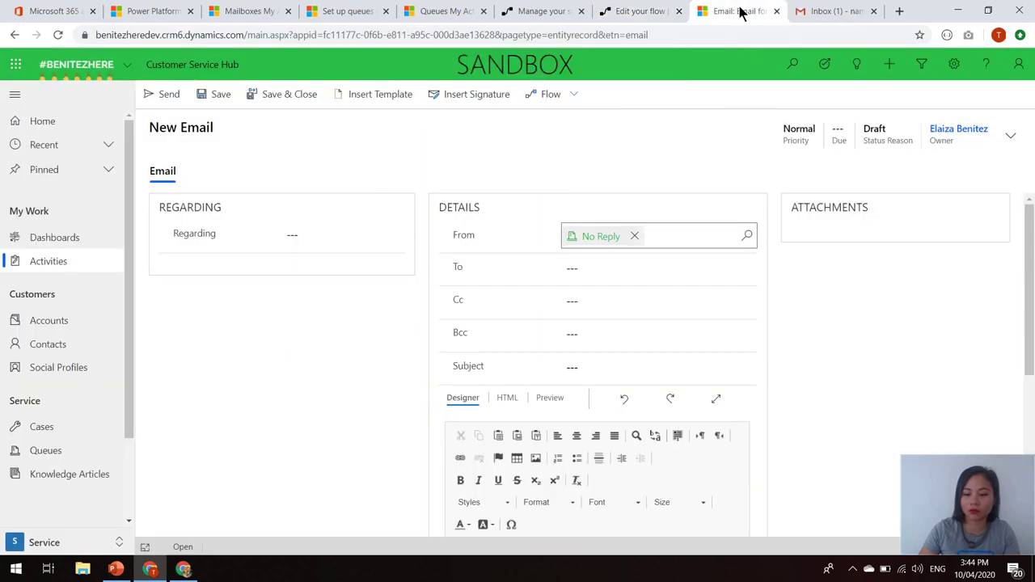
{"action": "left_click", "coordinate": [44, 426]}
{"action": "left_click", "coordinate": [590, 376]}
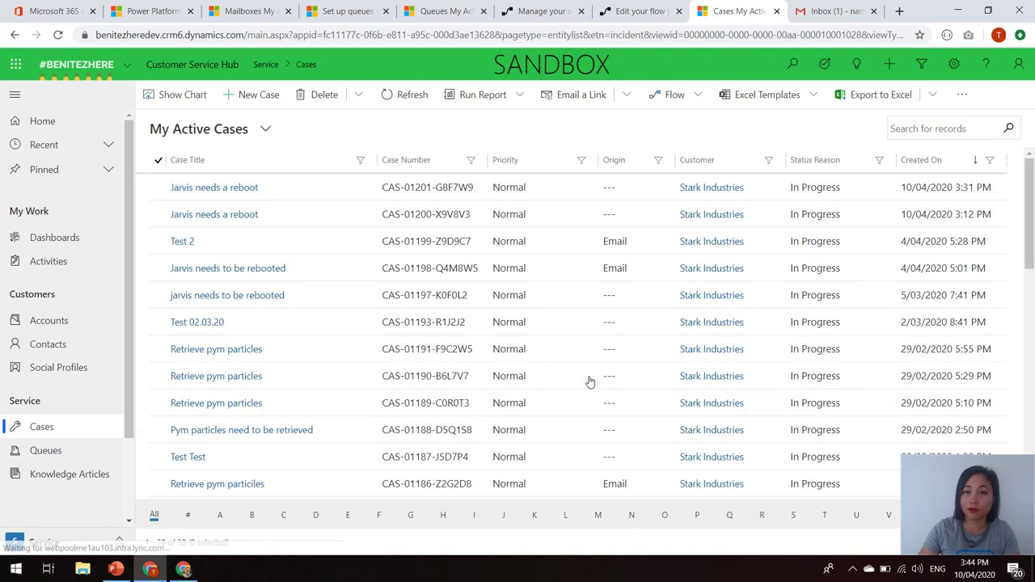
Save a new case 'Jarvis needs a reboot' for Stark Industries with its contact, then return to the flow
{"action": "left_click", "coordinate": [234, 96]}
{"action": "left_click", "coordinate": [307, 250]}
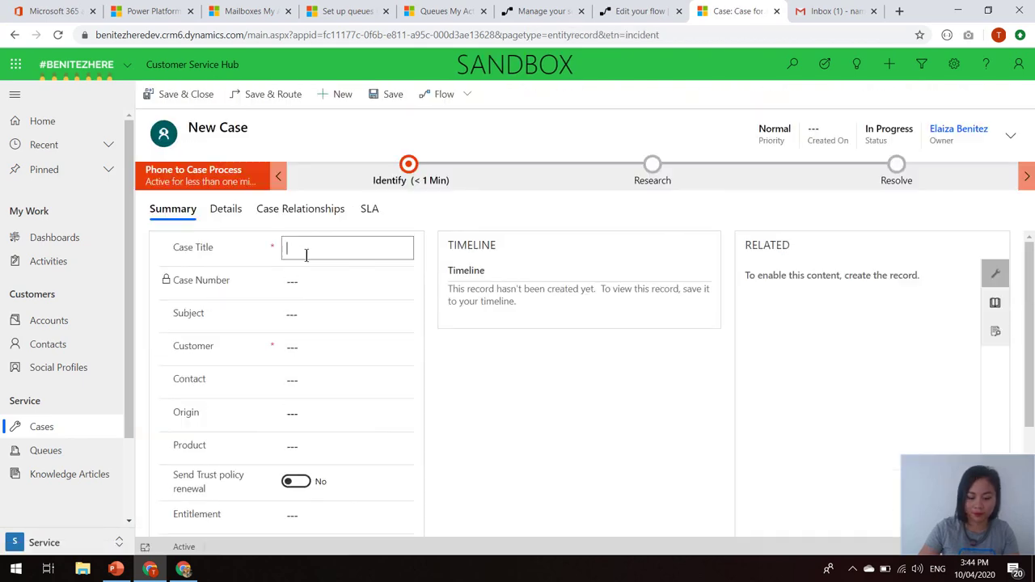
{"action": "type", "text": "Jarvis needs a reboot"}
{"action": "left_click", "coordinate": [316, 346]}
{"action": "type", "text": "Stark"}
{"action": "left_click", "coordinate": [340, 374]}
{"action": "left_click", "coordinate": [340, 379]}
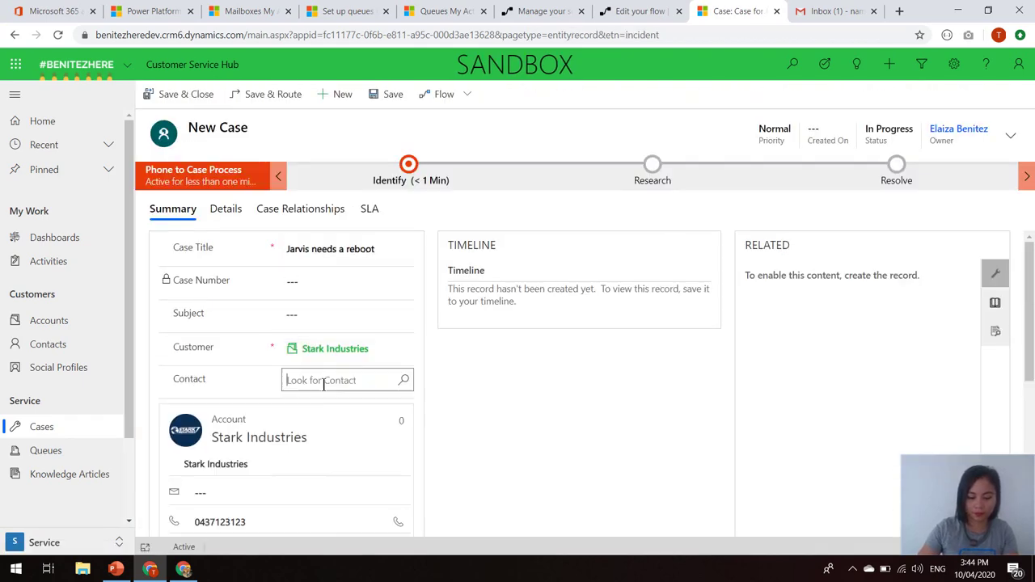
{"action": "type", "text": "Tony"}
{"action": "left_click", "coordinate": [344, 321]}
{"action": "left_click", "coordinate": [193, 94]}
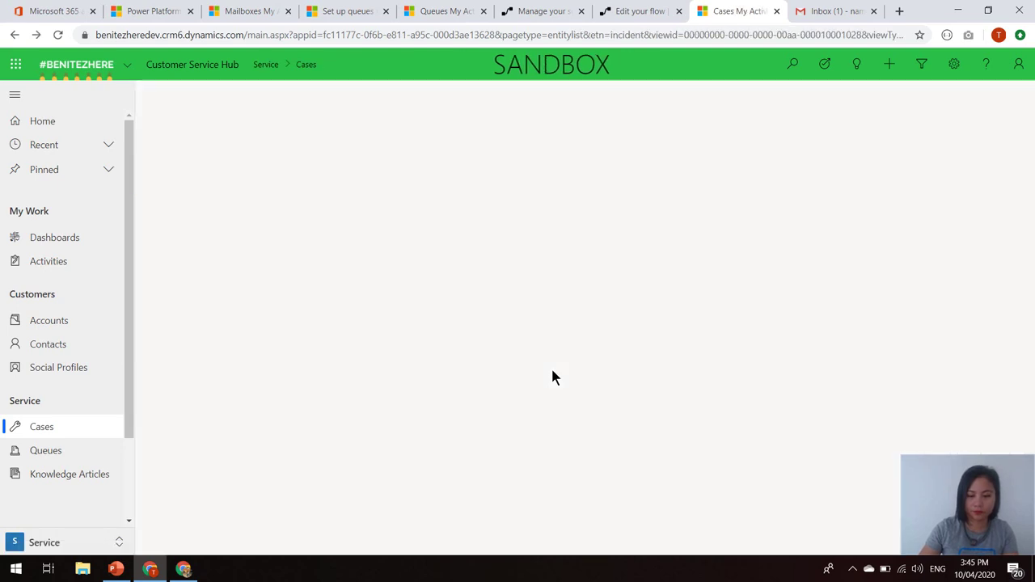
{"action": "left_click", "coordinate": [639, 11]}
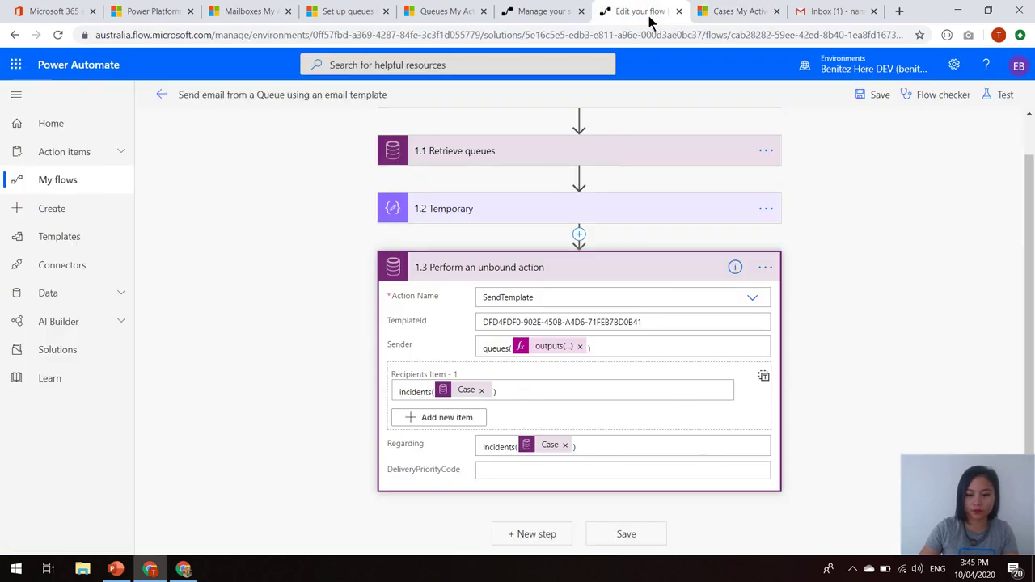
Leave the flow editor without saving and open the latest run from the flow's run history
{"action": "left_click", "coordinate": [160, 96]}
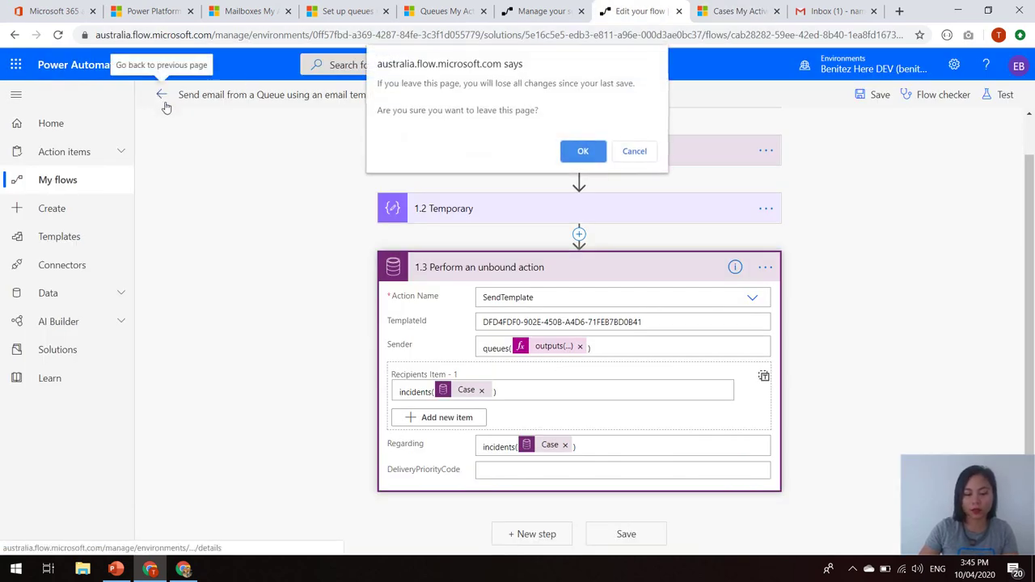
{"action": "left_click", "coordinate": [585, 155]}
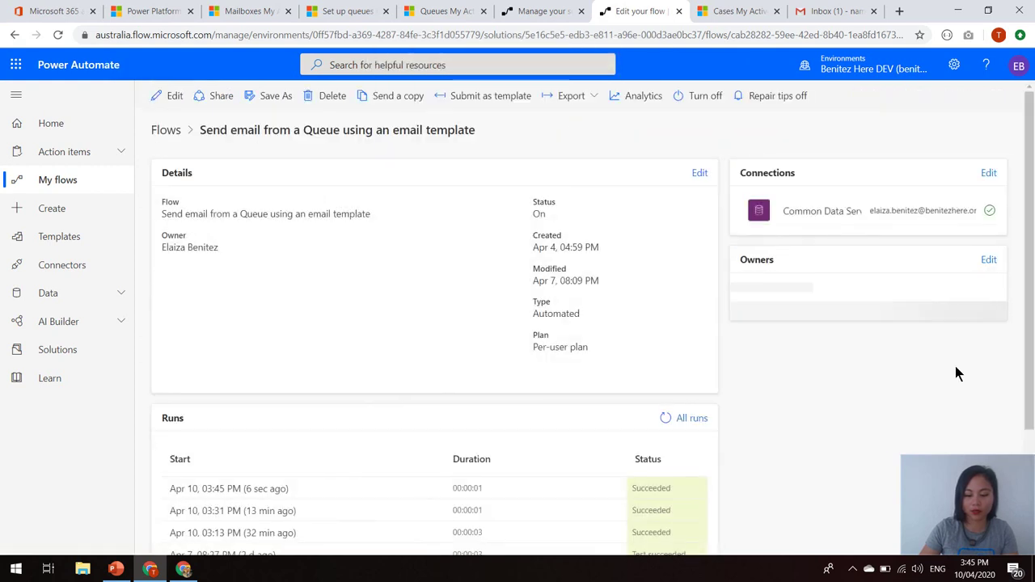
{"action": "scroll", "coordinate": [948, 396], "scroll_direction": "down", "scroll_amount": 1}
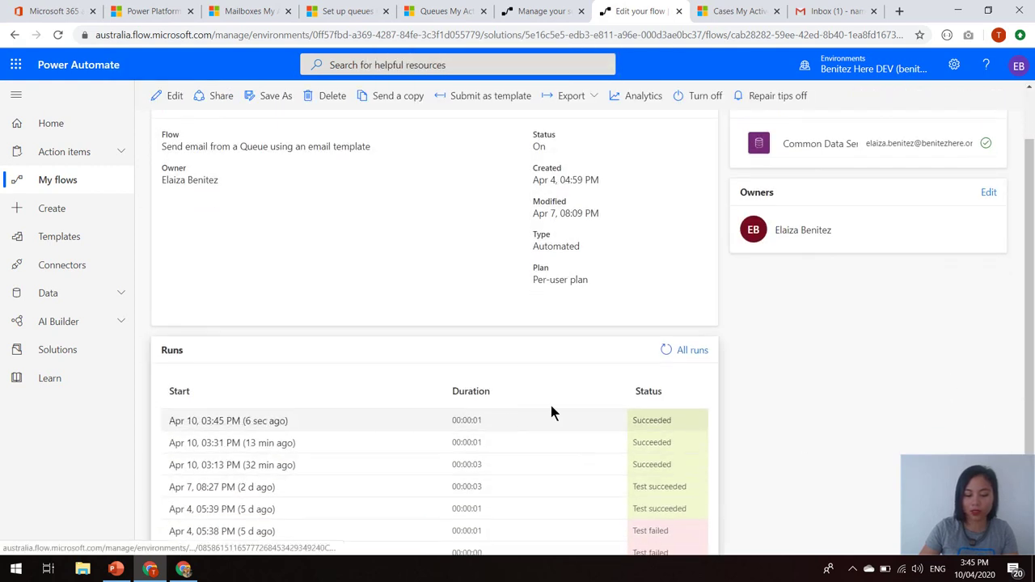
{"action": "left_click", "coordinate": [695, 351]}
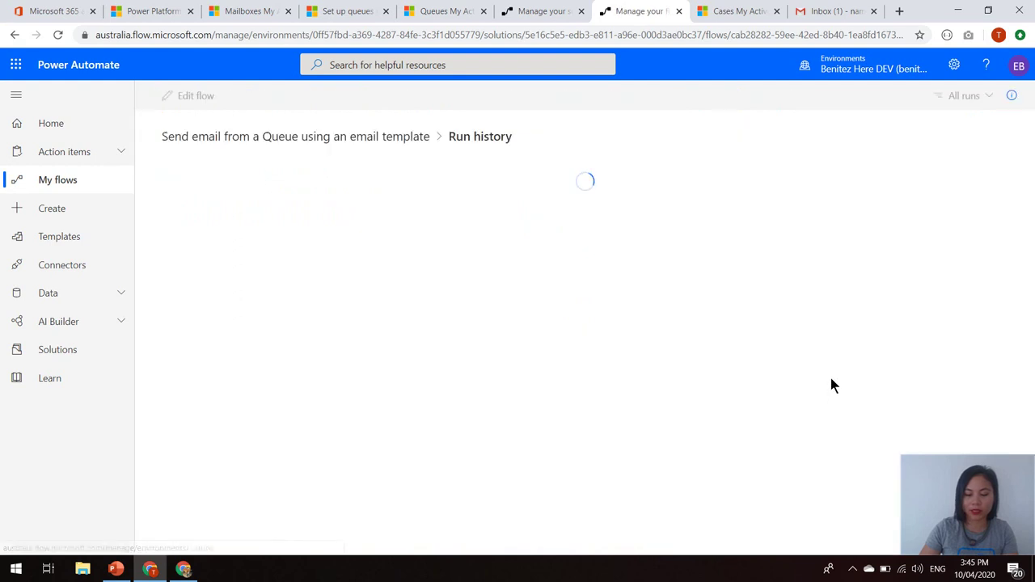
{"action": "left_click", "coordinate": [223, 221]}
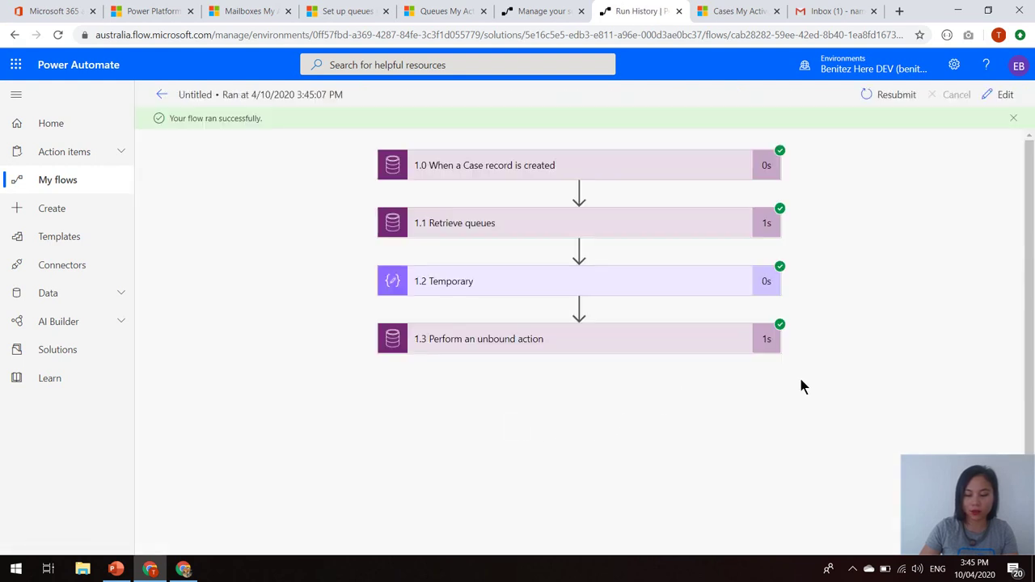
Expand the run's Retrieve queues, Temporary and unbound action steps to review their inputs and results
{"action": "left_click", "coordinate": [612, 231]}
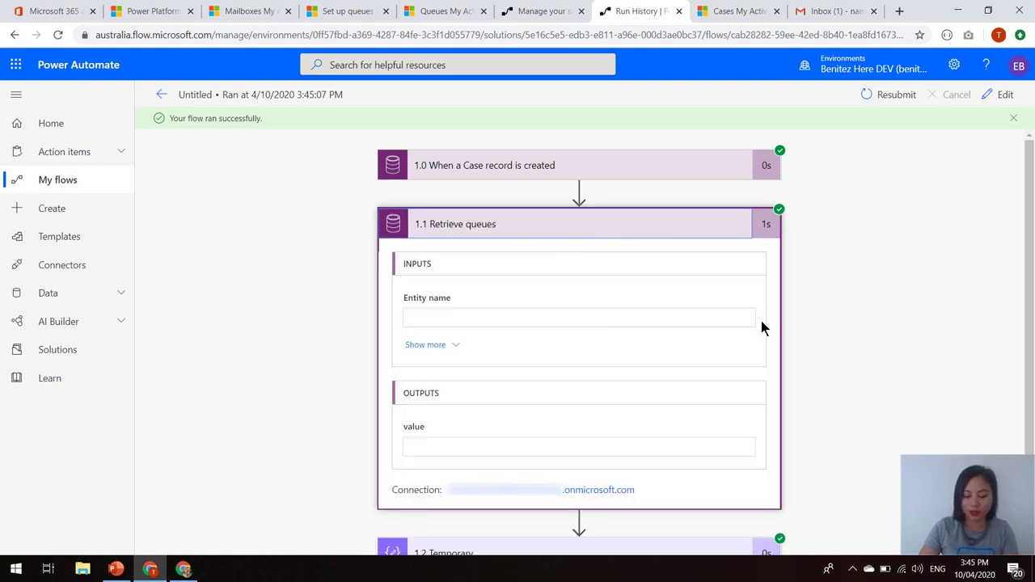
{"action": "scroll", "coordinate": [633, 381], "scroll_direction": "down", "scroll_amount": 2}
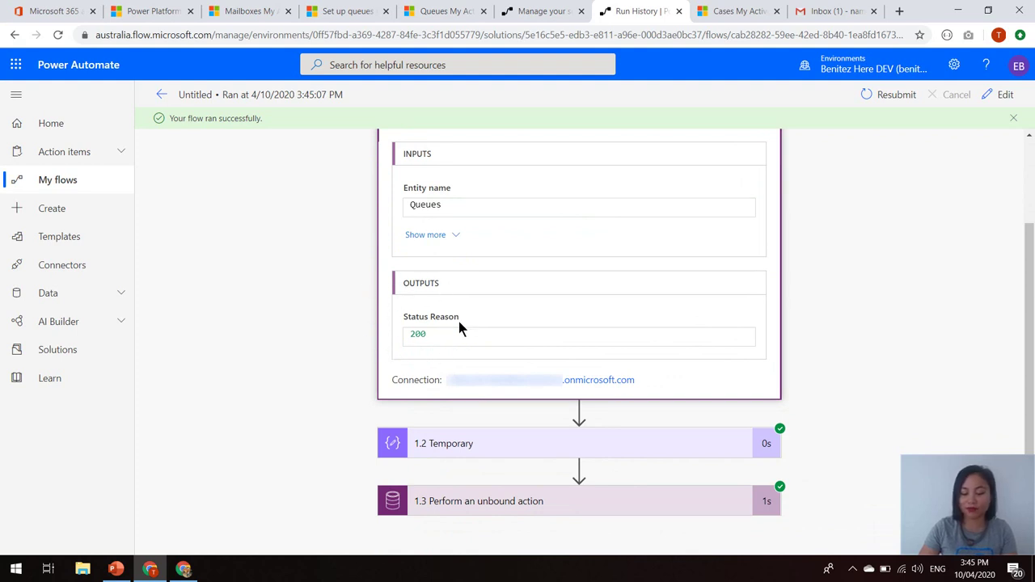
{"action": "left_click", "coordinate": [473, 445]}
{"action": "scroll", "coordinate": [983, 363], "scroll_direction": "down", "scroll_amount": 5}
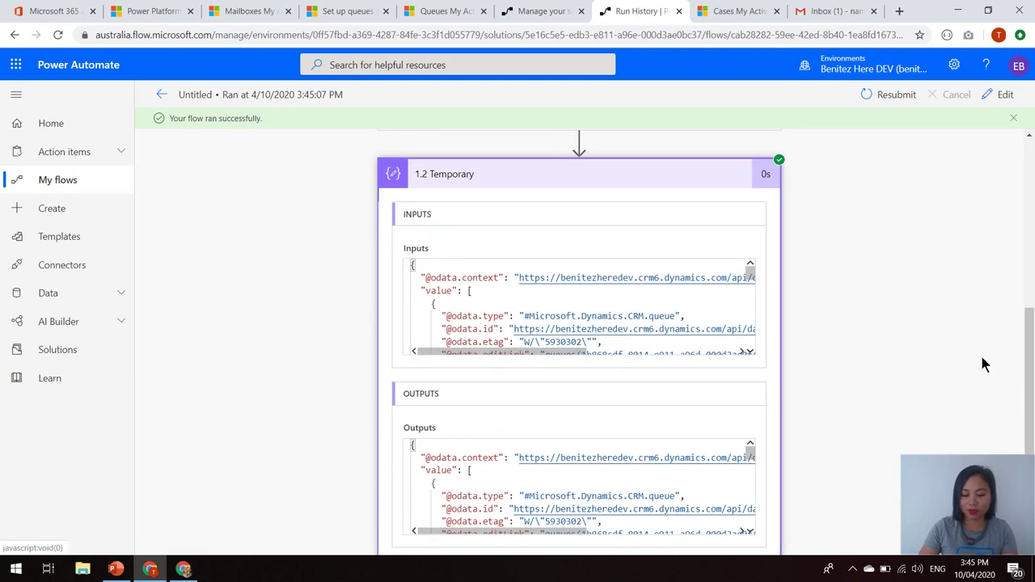
{"action": "left_click_drag", "start_coordinate": [751, 354], "coordinate": [751, 407]}
{"action": "left_click", "coordinate": [678, 505]}
{"action": "scroll", "coordinate": [855, 415], "scroll_direction": "down", "scroll_amount": 5}
{"action": "scroll", "coordinate": [857, 425], "scroll_direction": "up", "scroll_amount": 1}
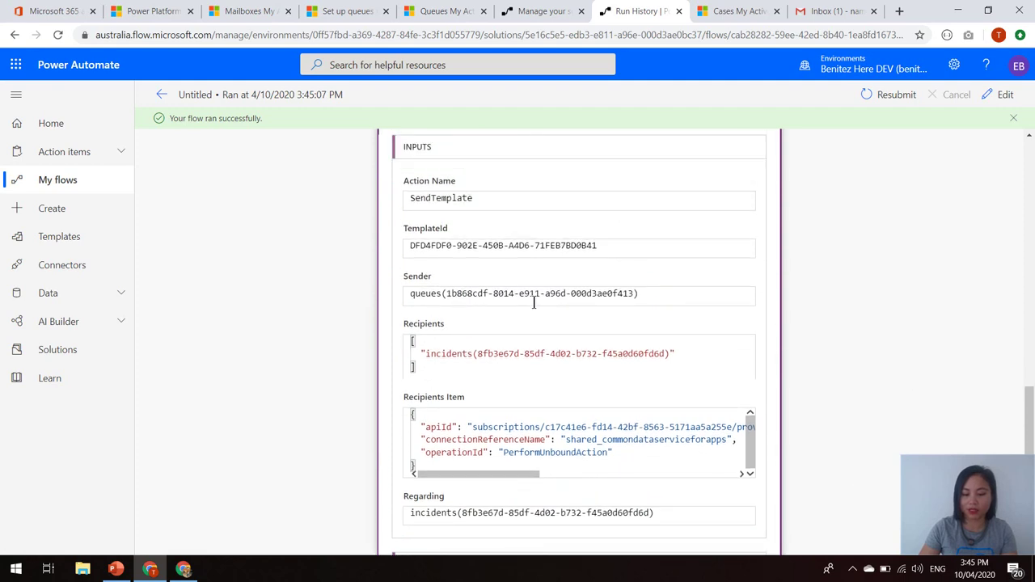
{"action": "scroll", "coordinate": [492, 304], "scroll_direction": "up", "scroll_amount": 1}
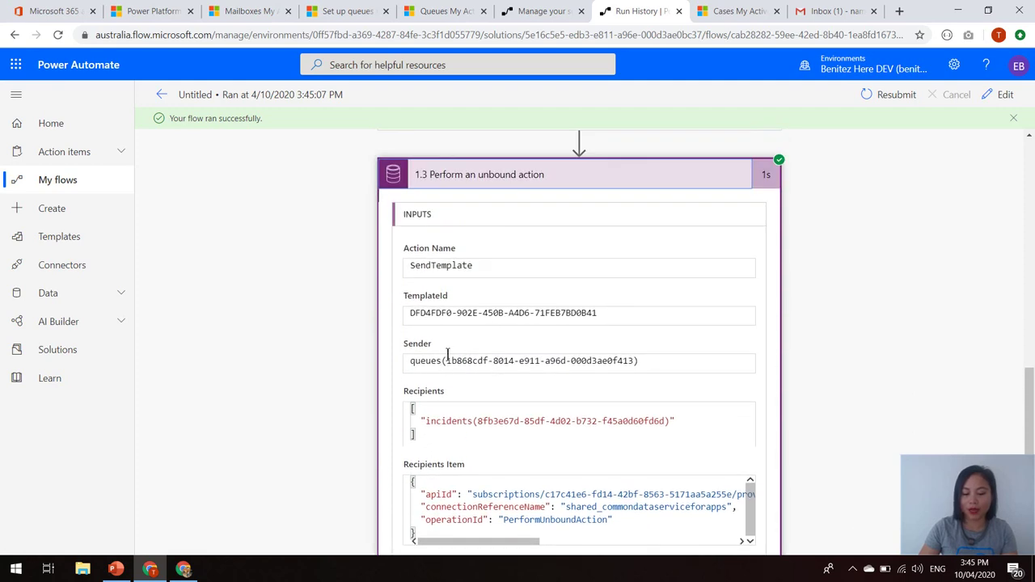
Open the 'Jarvis needs a reboot' case and its Timeline email sent from No Reply
{"action": "left_click", "coordinate": [738, 12]}
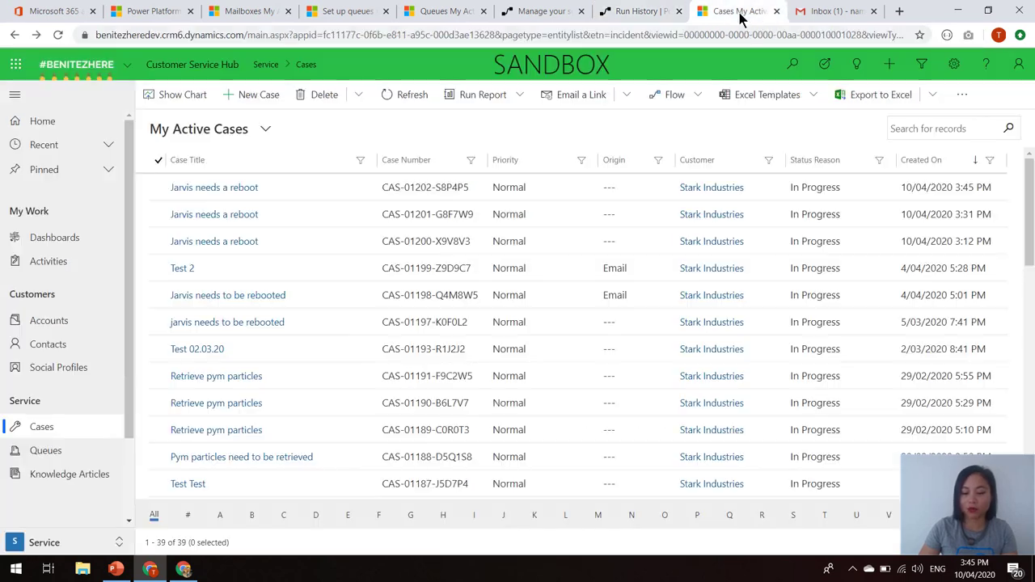
{"action": "double_click", "coordinate": [314, 185]}
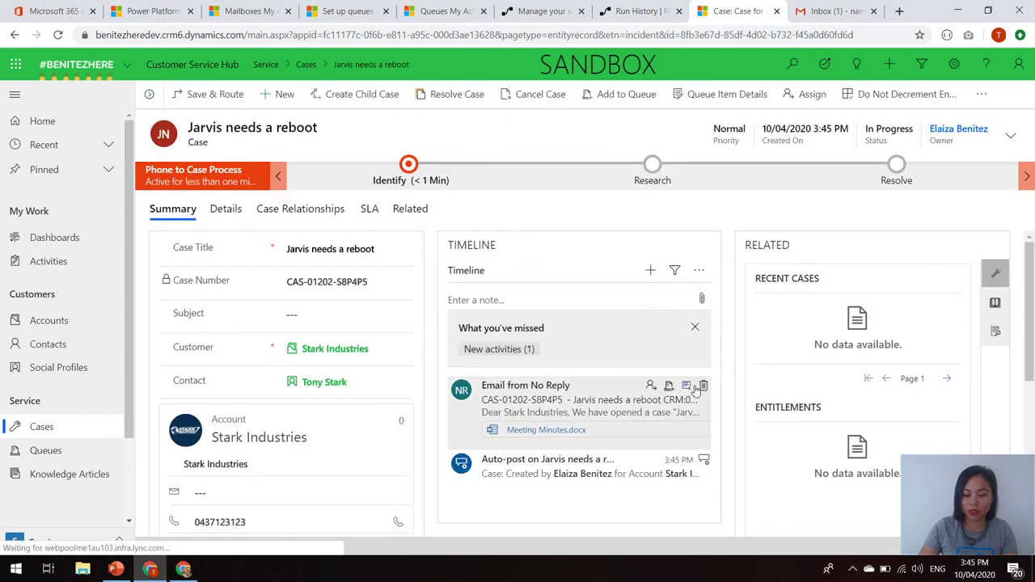
{"action": "left_click", "coordinate": [684, 385]}
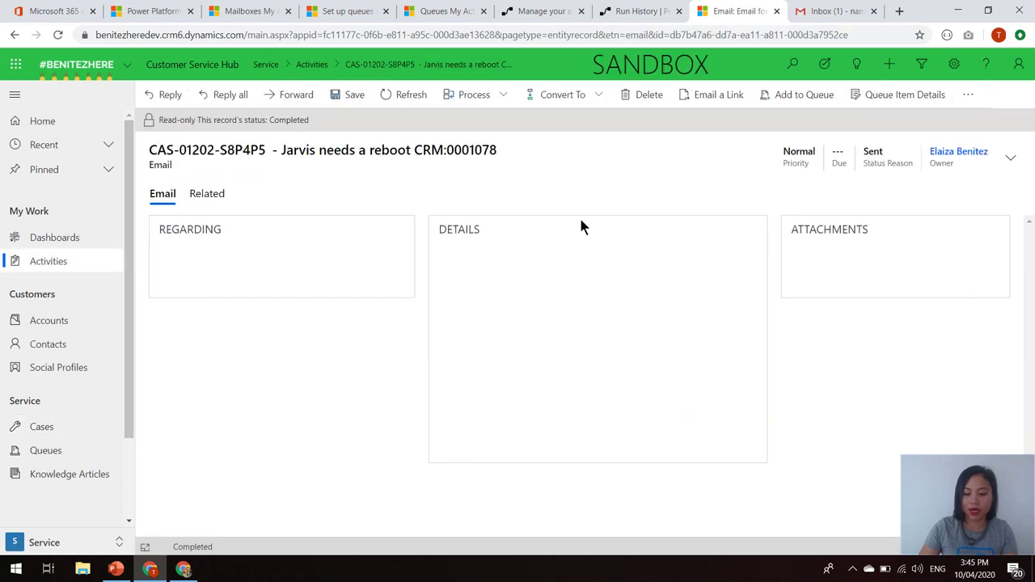